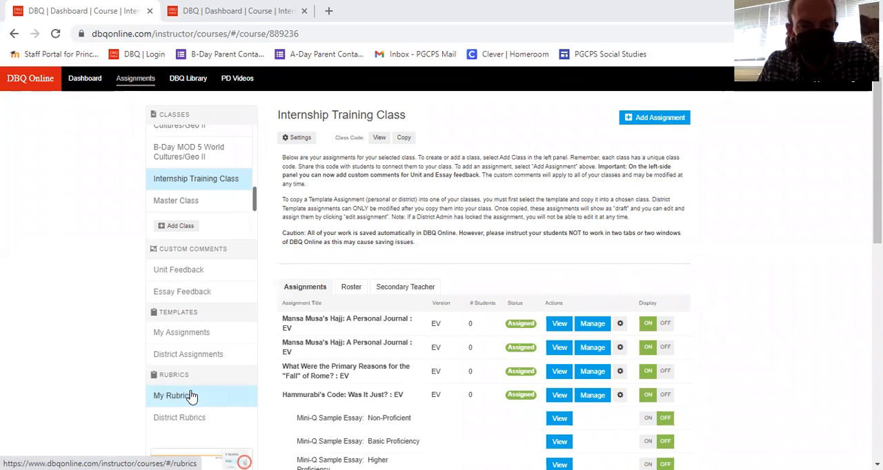
- Review the personal and district rubric lists and start creating a new personal rubric
{"action": "left_click", "coordinate": [192, 396]}
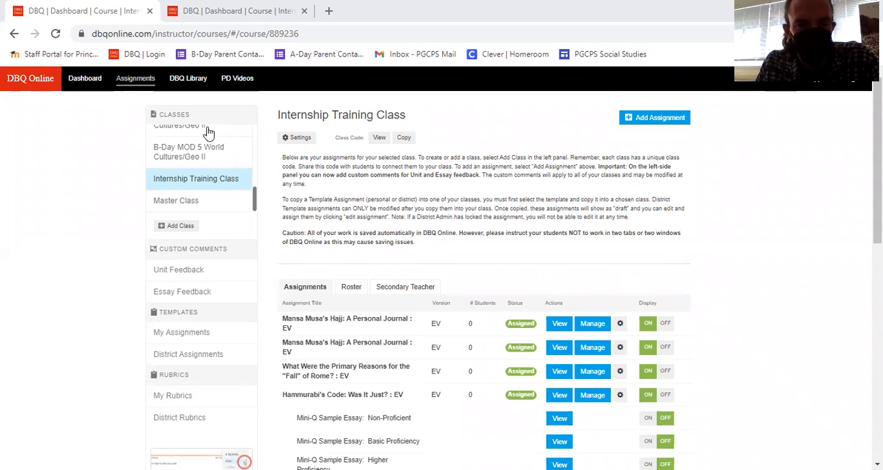
{"action": "left_click", "coordinate": [178, 424]}
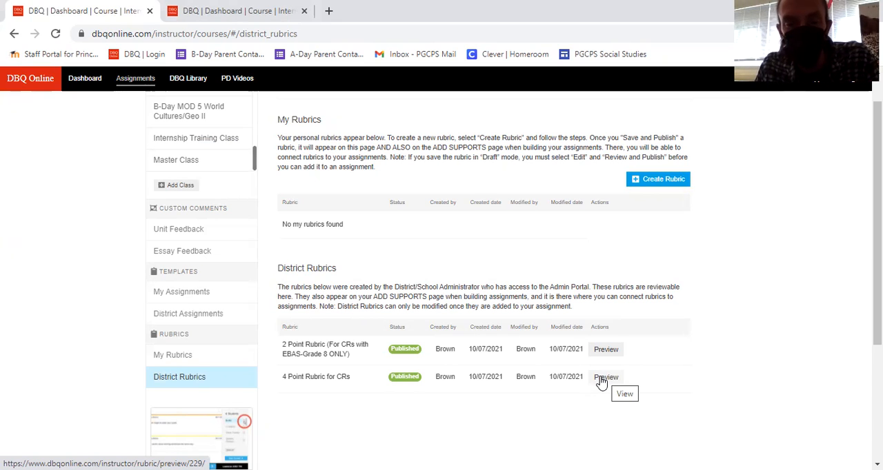
{"action": "left_click", "coordinate": [159, 358]}
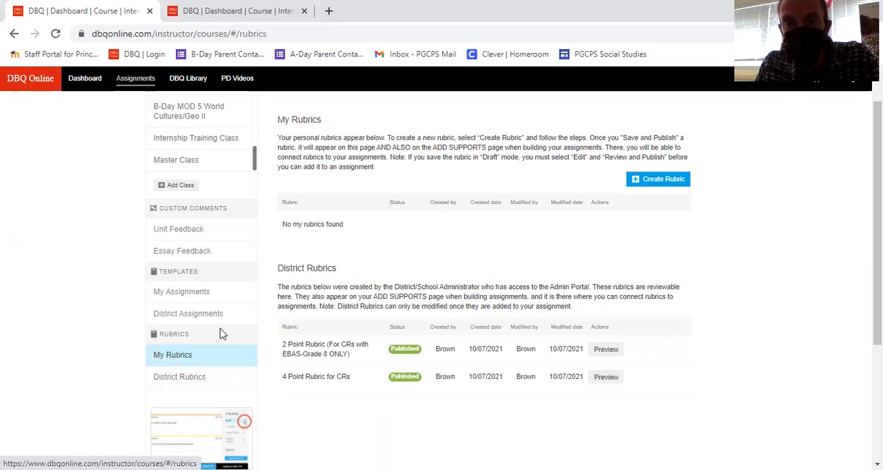
{"action": "left_click", "coordinate": [197, 383]}
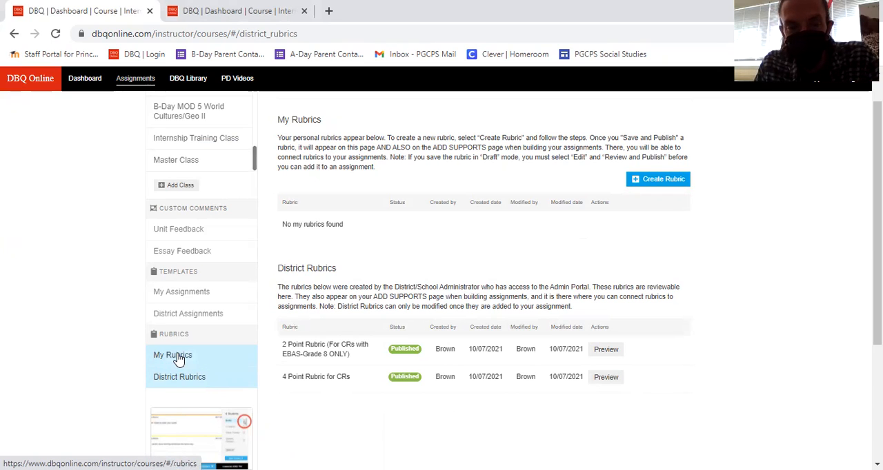
{"action": "left_click", "coordinate": [178, 357]}
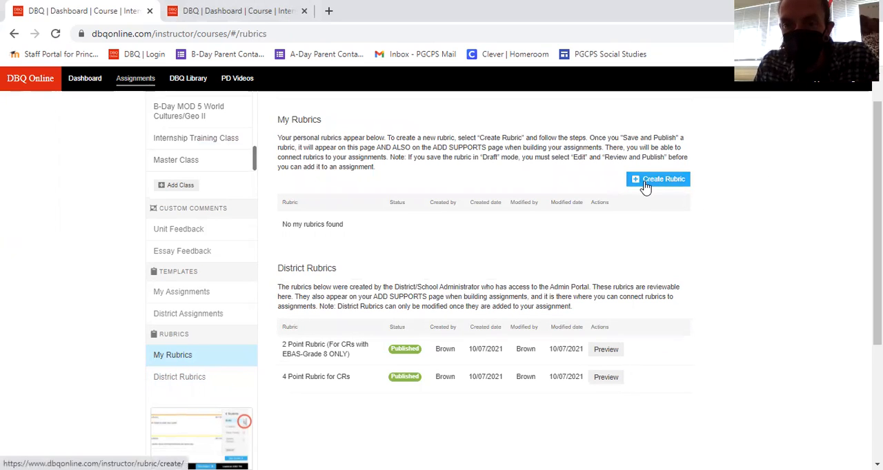
{"action": "left_click", "coordinate": [645, 185]}
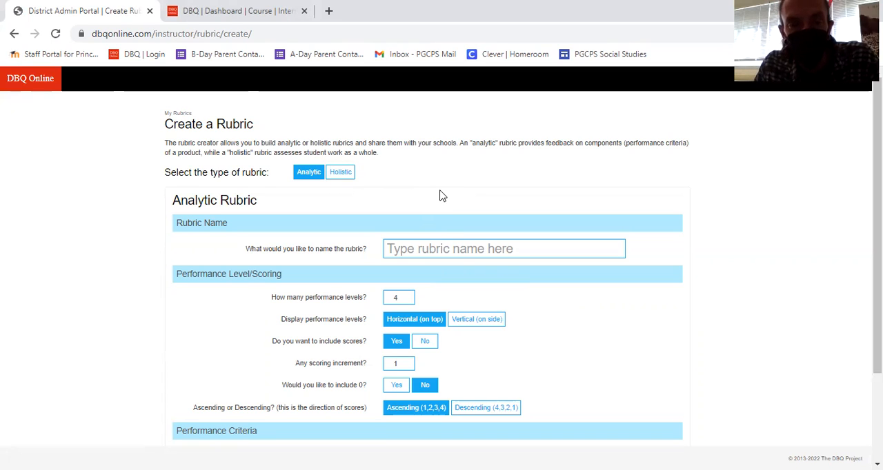
- Set the analytic rubric's number of performance levels to 5
{"action": "left_click", "coordinate": [438, 247]}
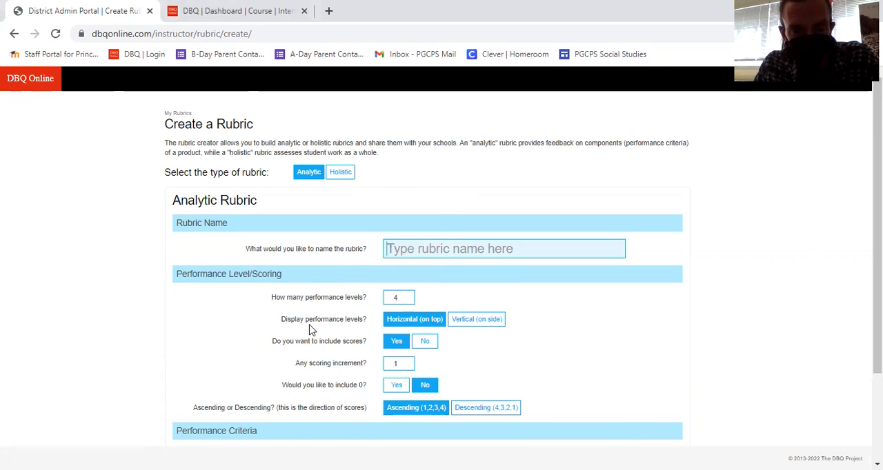
{"action": "scroll", "coordinate": [312, 328], "scroll_direction": "down", "scroll_amount": 1}
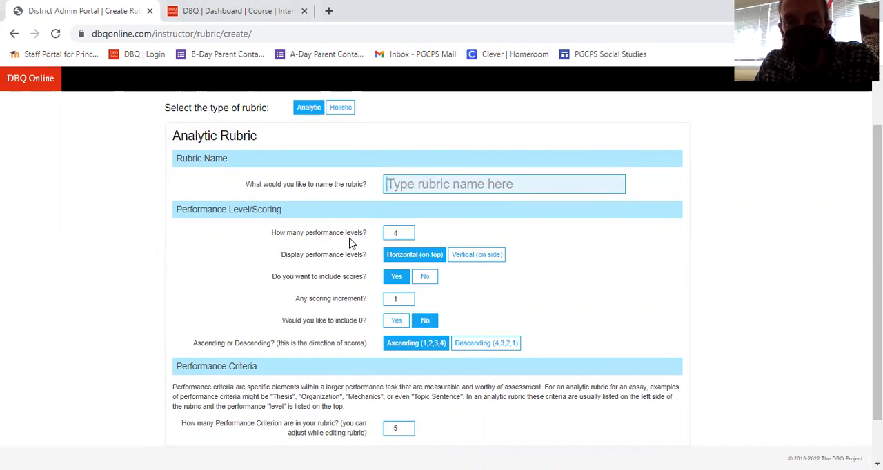
{"action": "left_click", "coordinate": [407, 231]}
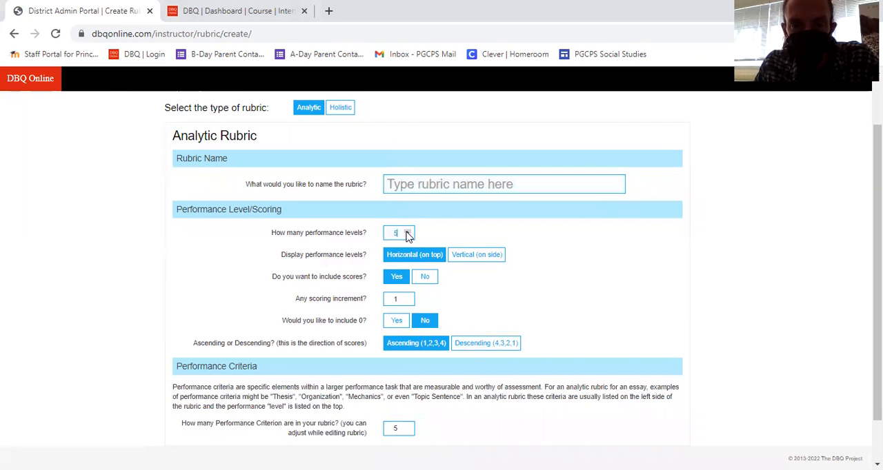
{"action": "left_click", "coordinate": [407, 231]}
{"action": "left_click", "coordinate": [407, 232]}
{"action": "left_click", "coordinate": [407, 231]}
{"action": "left_click", "coordinate": [407, 231]}
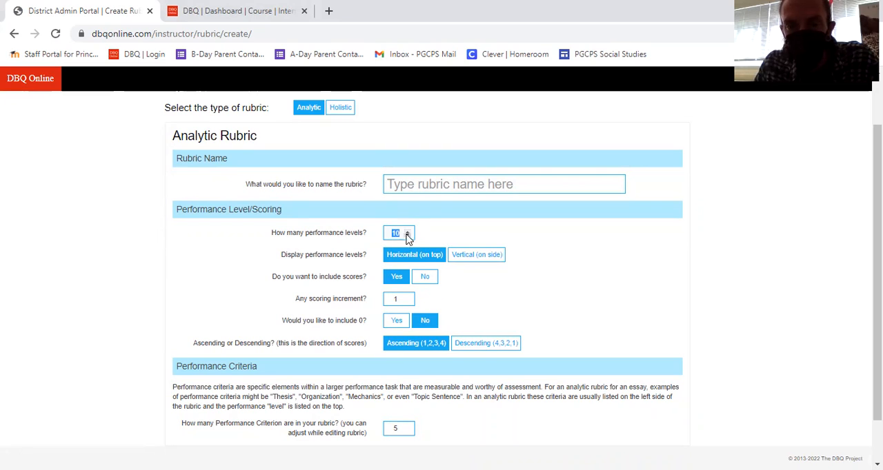
{"action": "left_click", "coordinate": [409, 236]}
{"action": "left_click", "coordinate": [409, 236]}
{"action": "left_click", "coordinate": [408, 236]}
{"action": "left_click", "coordinate": [409, 235]}
{"action": "left_click", "coordinate": [407, 231]}
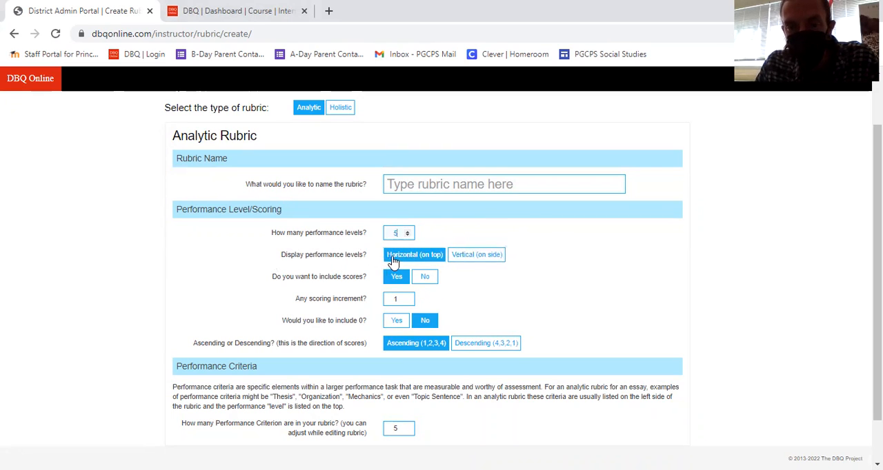
- Try the vertical level display, return it to Horizontal (on top), and include 0 in the scoring
{"action": "left_click", "coordinate": [476, 254]}
{"action": "left_click", "coordinate": [428, 258]}
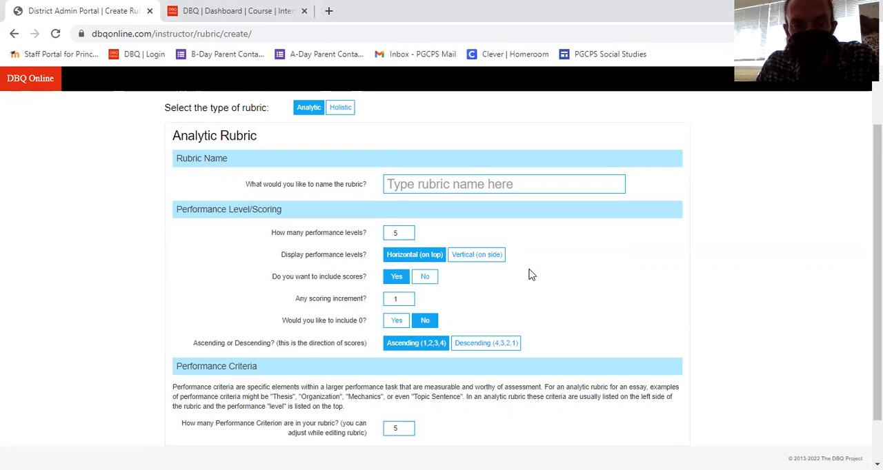
{"action": "scroll", "coordinate": [530, 274], "scroll_direction": "down", "scroll_amount": 1}
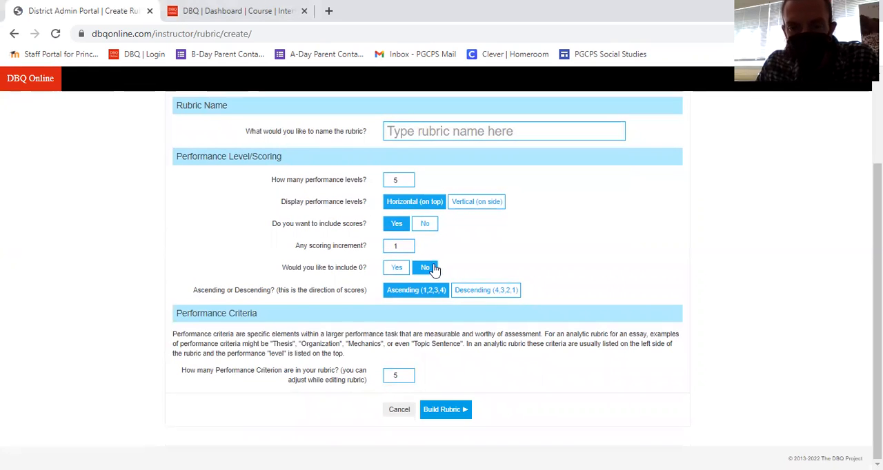
{"action": "left_click", "coordinate": [404, 270]}
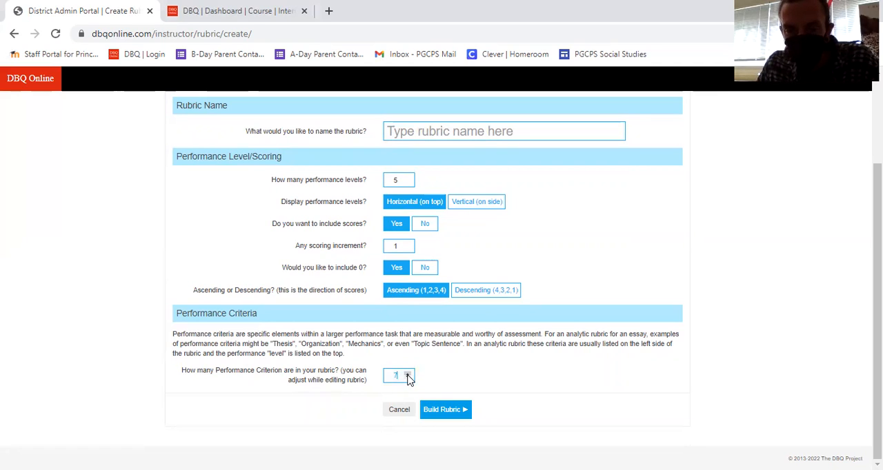
- Set the number of performance criteria in the rubric to 5
{"action": "left_click", "coordinate": [407, 375]}
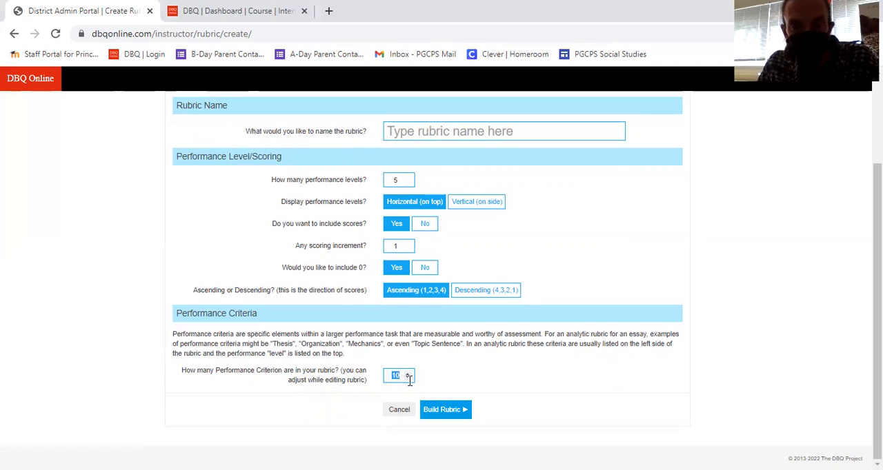
{"action": "left_click", "coordinate": [407, 379]}
{"action": "left_click", "coordinate": [408, 378]}
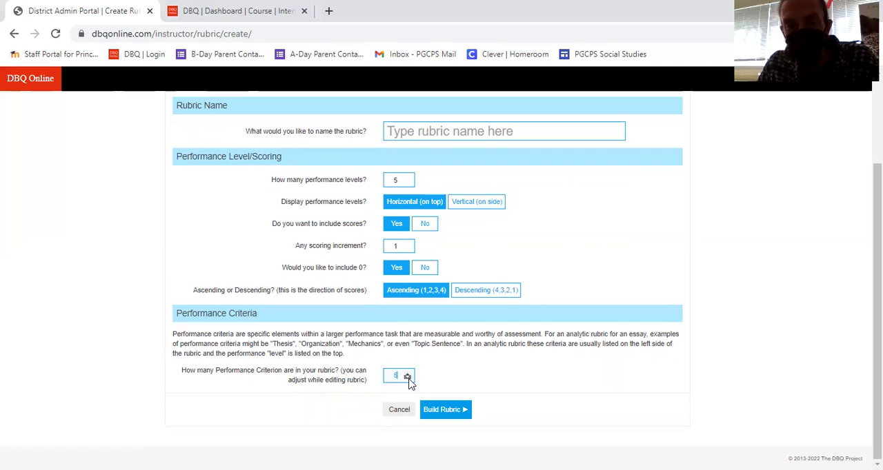
{"action": "left_click", "coordinate": [407, 373]}
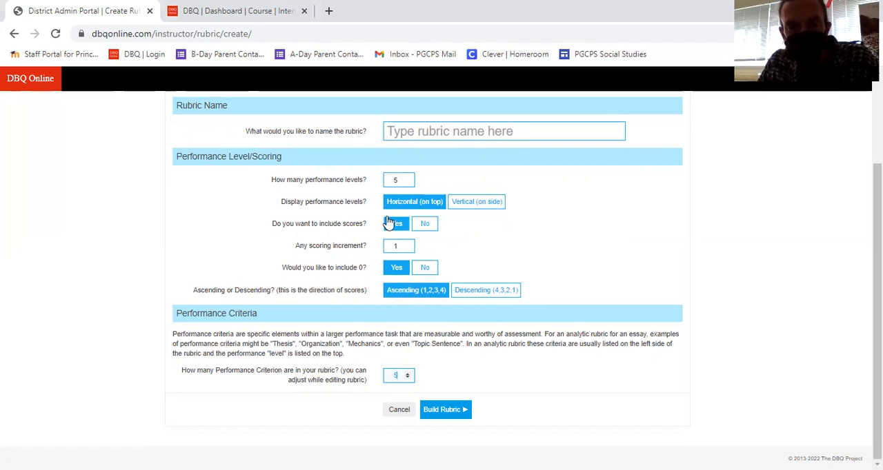
- Name the rubric "Test Run" and build it
{"action": "left_click", "coordinate": [445, 412]}
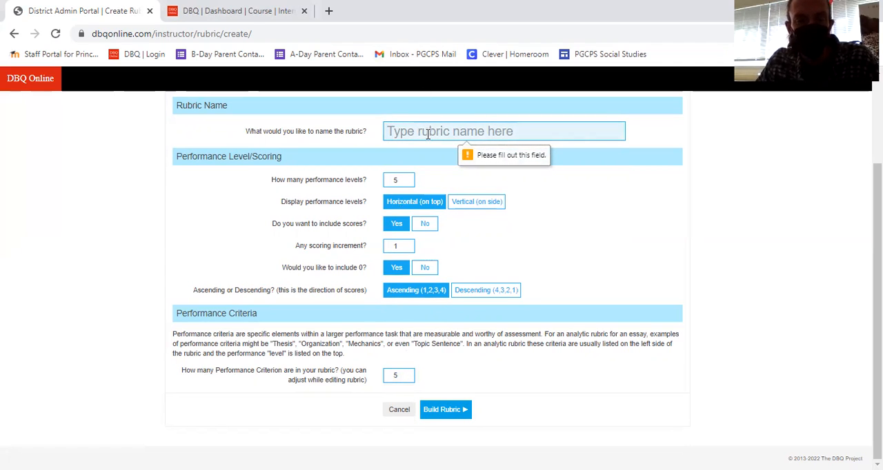
{"action": "type", "text": "Test Run"}
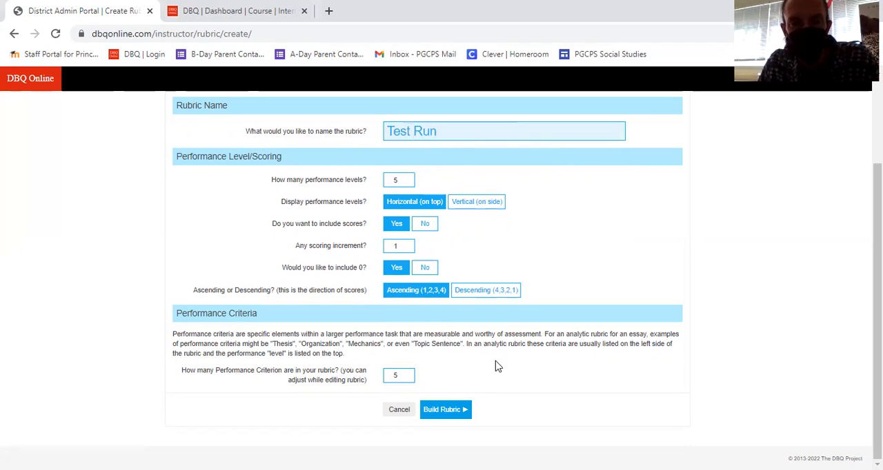
{"action": "left_click", "coordinate": [452, 412]}
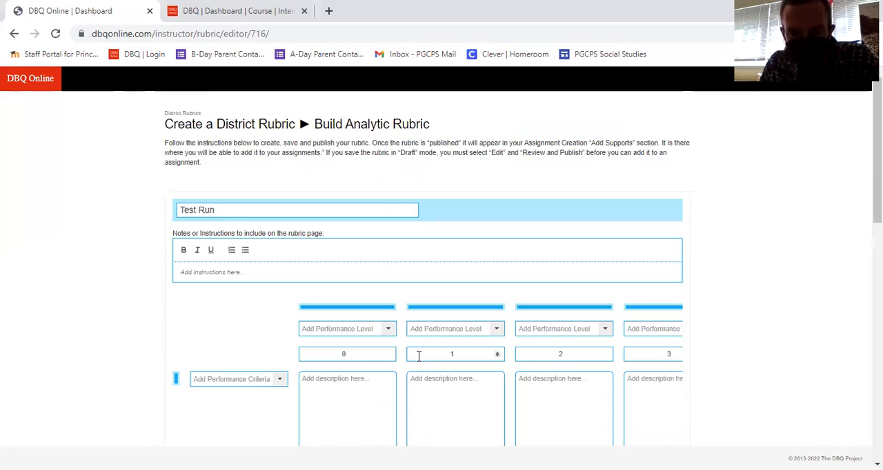
- Examine the rubric editor's instructions field, performance levels, scores and description cells across the whole grid
{"action": "scroll", "coordinate": [419, 355], "scroll_direction": "down", "scroll_amount": 2}
{"action": "scroll", "coordinate": [419, 355], "scroll_direction": "down", "scroll_amount": 1}
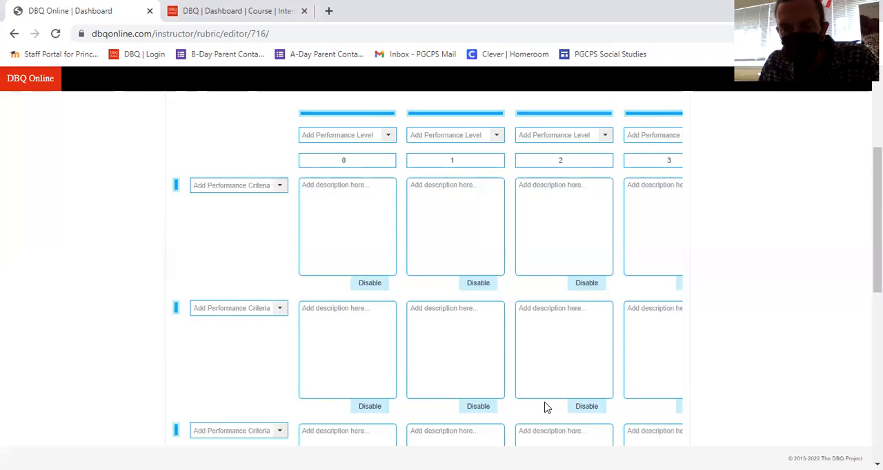
{"action": "scroll", "coordinate": [545, 408], "scroll_direction": "down", "scroll_amount": 5}
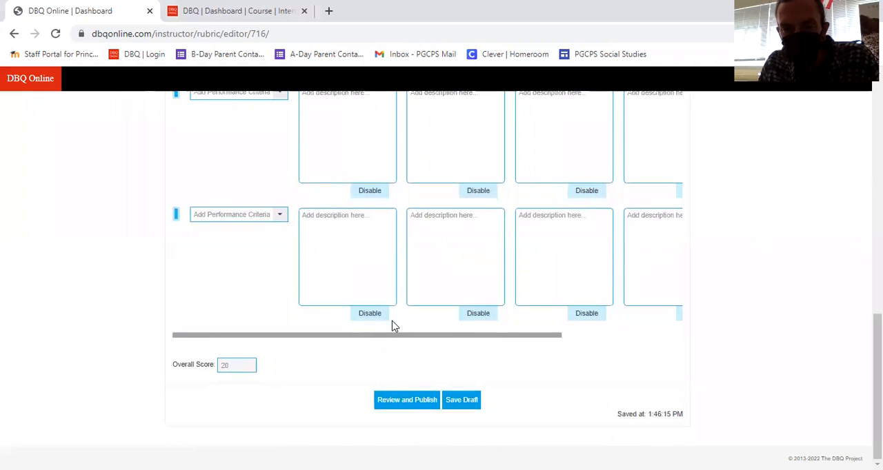
{"action": "left_click_drag", "start_coordinate": [365, 337], "coordinate": [563, 355]}
{"action": "scroll", "coordinate": [577, 388], "scroll_direction": "up", "scroll_amount": 5}
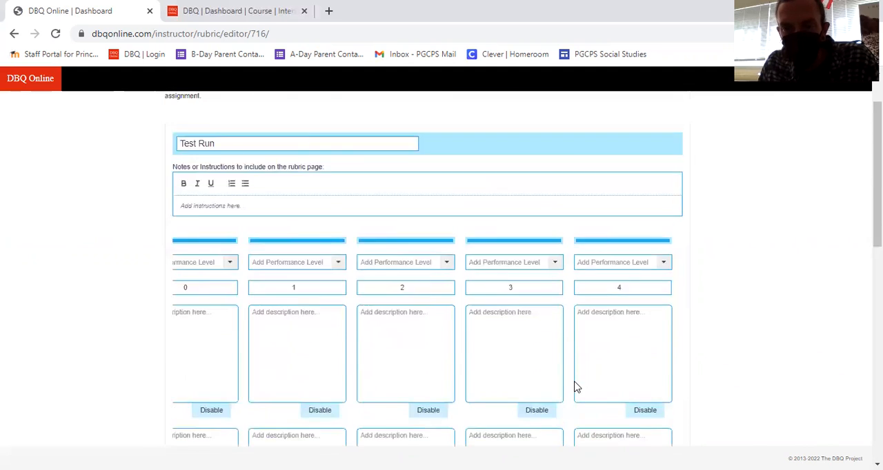
{"action": "scroll", "coordinate": [616, 364], "scroll_direction": "down", "scroll_amount": 2}
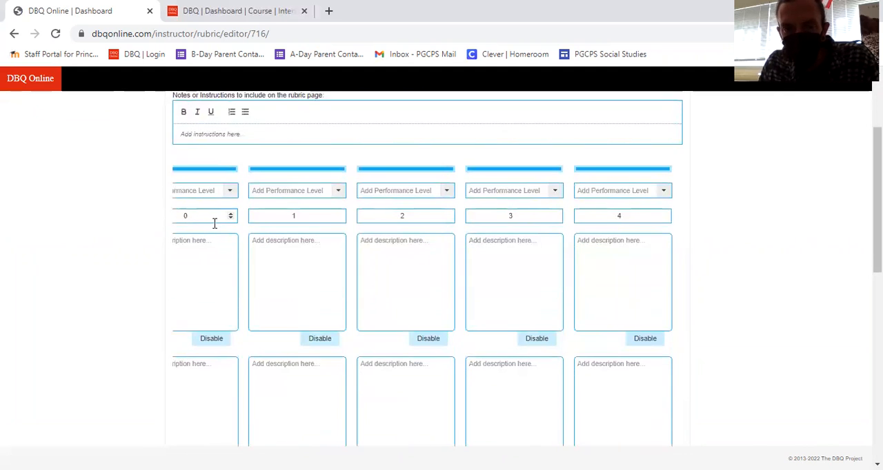
{"action": "scroll", "coordinate": [363, 248], "scroll_direction": "up", "scroll_amount": 1}
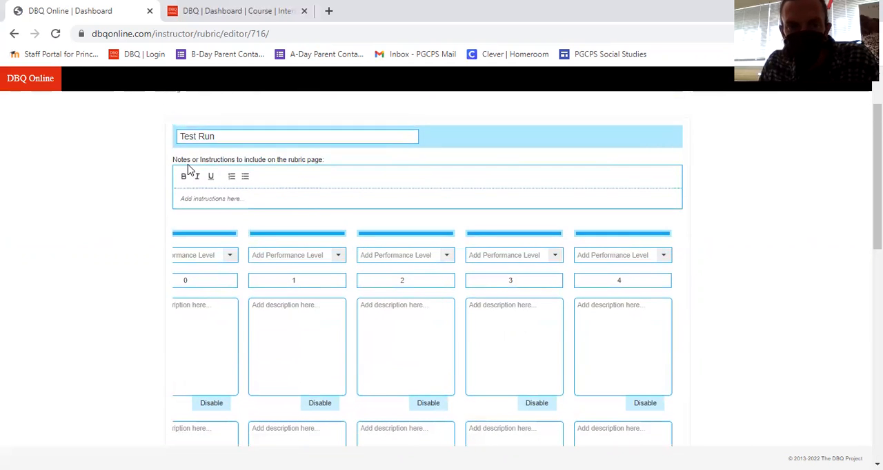
{"action": "left_click", "coordinate": [269, 201]}
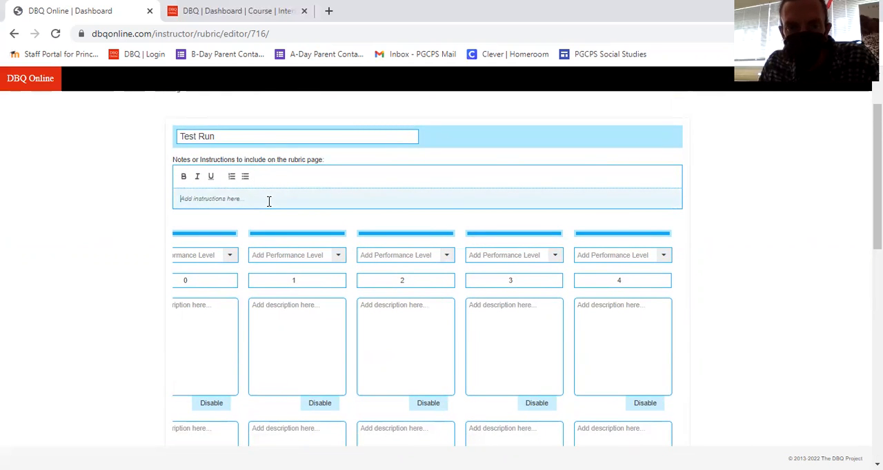
{"action": "scroll", "coordinate": [255, 202], "scroll_direction": "down", "scroll_amount": 1}
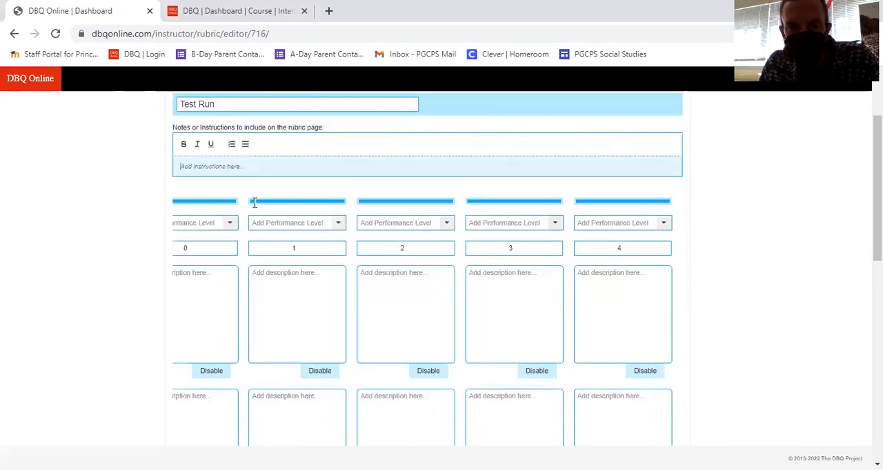
{"action": "scroll", "coordinate": [255, 202], "scroll_direction": "down", "scroll_amount": 3}
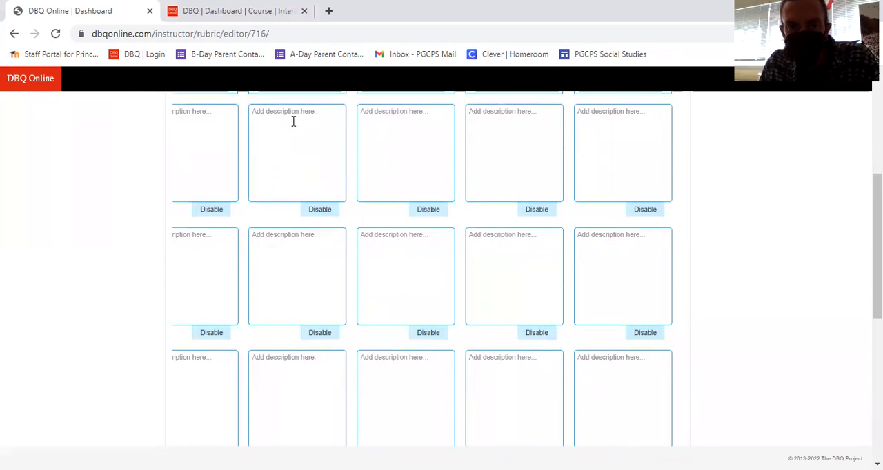
{"action": "scroll", "coordinate": [559, 367], "scroll_direction": "down", "scroll_amount": 1}
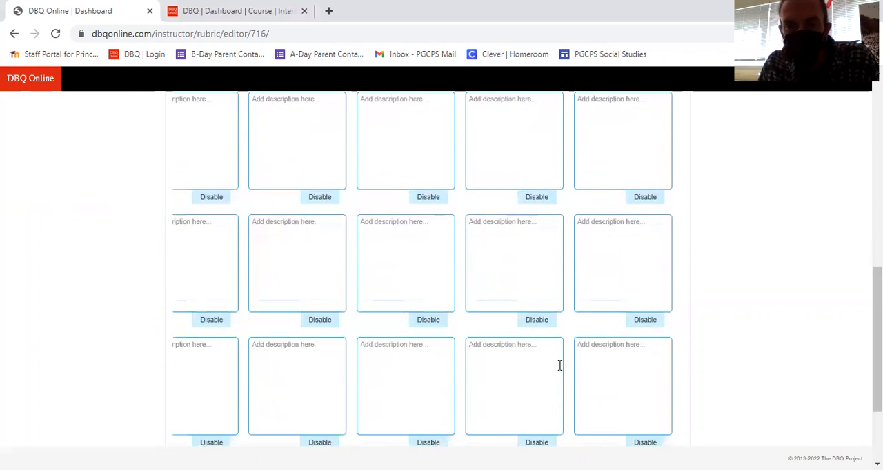
{"action": "scroll", "coordinate": [559, 366], "scroll_direction": "down", "scroll_amount": 3}
{"action": "left_click_drag", "start_coordinate": [455, 339], "coordinate": [343, 329]}
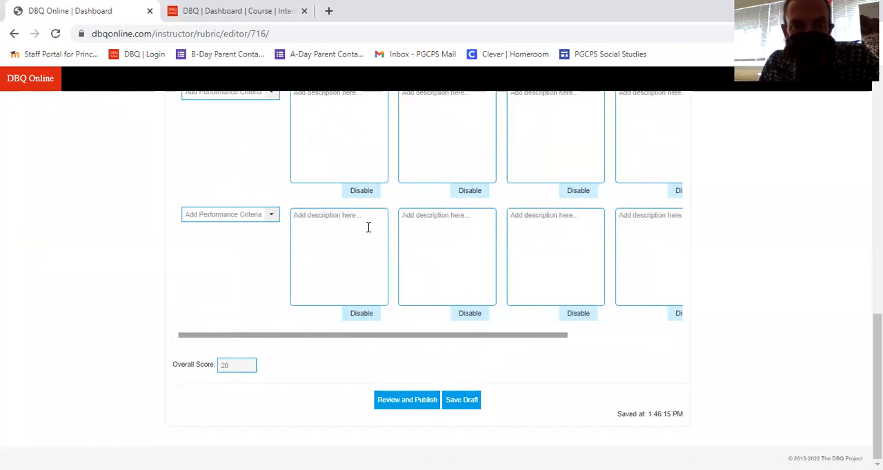
- Examine the row options for the last performance criterion without choosing any, and return to the performance level headings
{"action": "left_click", "coordinate": [272, 221]}
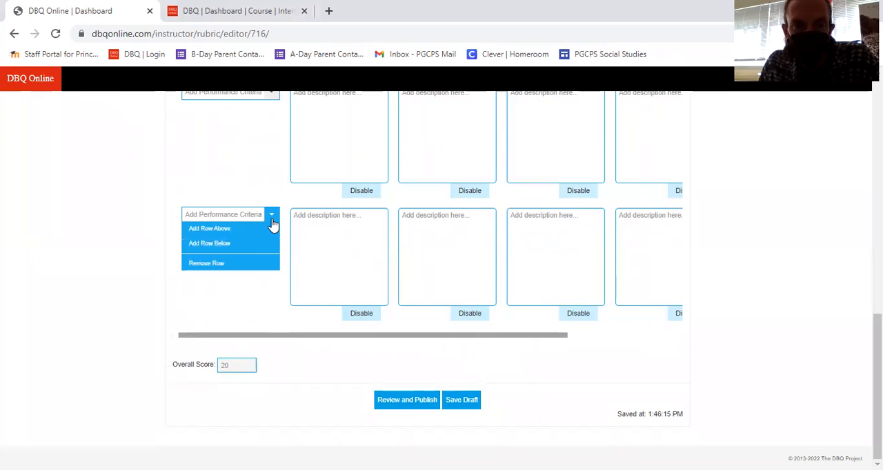
{"action": "left_click", "coordinate": [213, 215]}
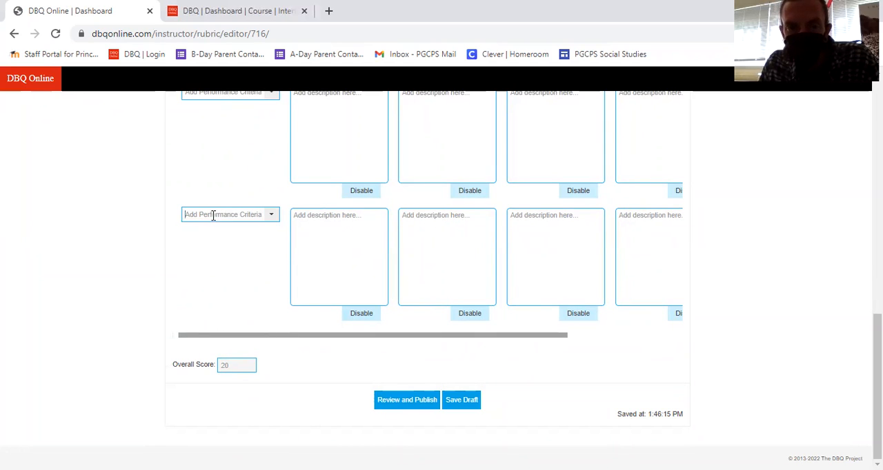
{"action": "left_click", "coordinate": [271, 217]}
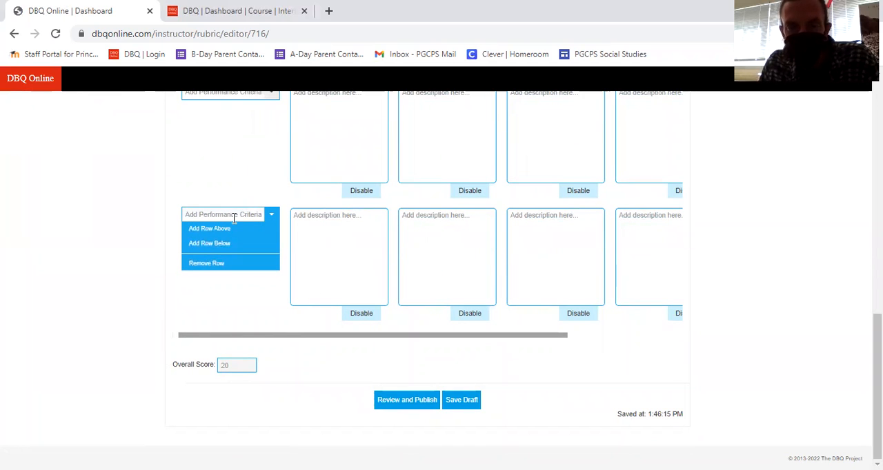
{"action": "left_click", "coordinate": [347, 260]}
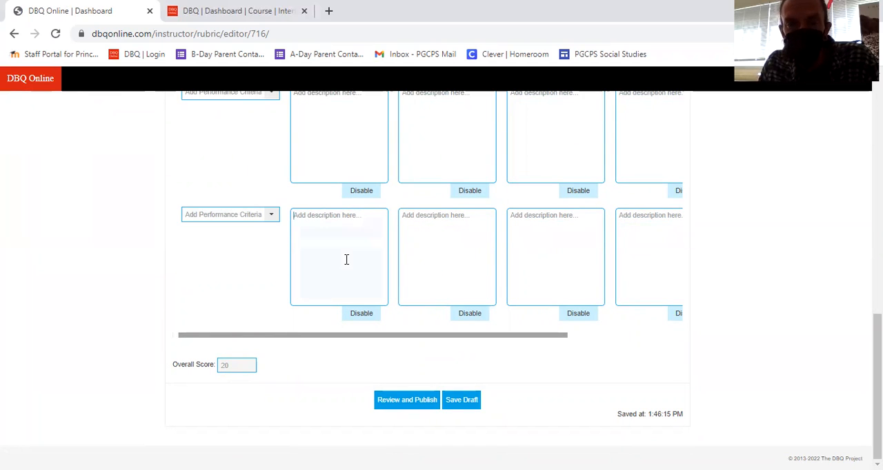
{"action": "scroll", "coordinate": [352, 281], "scroll_direction": "up", "scroll_amount": 3}
{"action": "scroll", "coordinate": [353, 284], "scroll_direction": "up", "scroll_amount": 5}
{"action": "scroll", "coordinate": [357, 290], "scroll_direction": "down", "scroll_amount": 2}
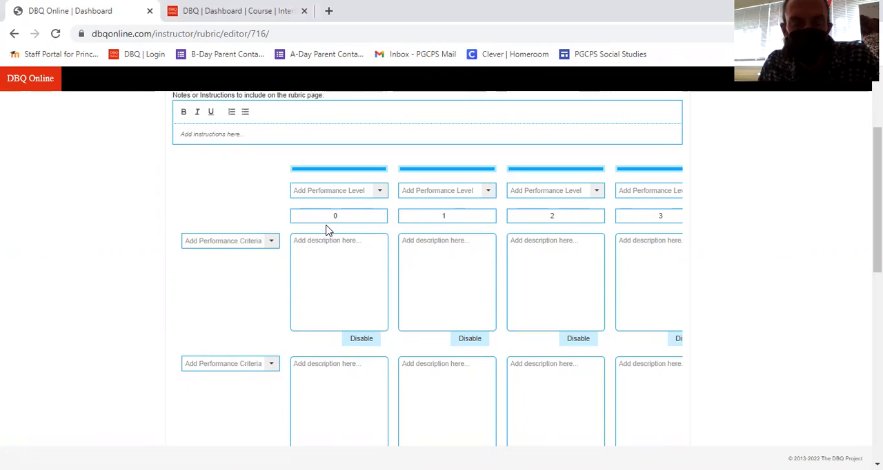
- Examine the column options of the first performance level without choosing any, and the description cells of the first criterion
{"action": "left_click", "coordinate": [380, 193]}
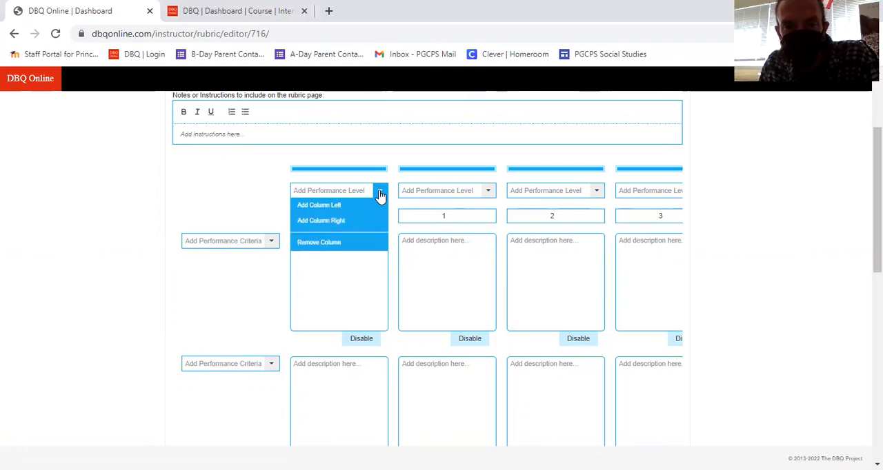
{"action": "left_click", "coordinate": [228, 210]}
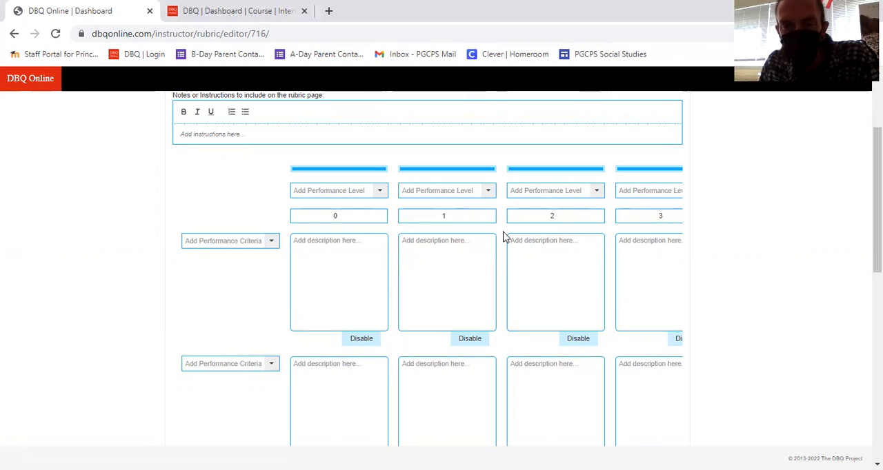
{"action": "left_click", "coordinate": [314, 258]}
{"action": "left_click", "coordinate": [430, 258]}
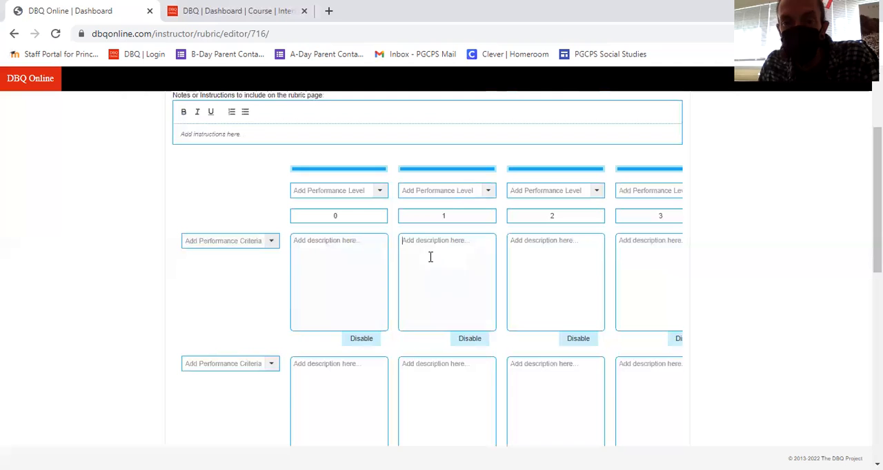
{"action": "left_click", "coordinate": [542, 253]}
{"action": "left_click", "coordinate": [634, 264]}
- Examine the description cells for all performance levels across the grid, including the last column, and return to the first column
{"action": "scroll", "coordinate": [479, 377], "scroll_direction": "down", "scroll_amount": 3}
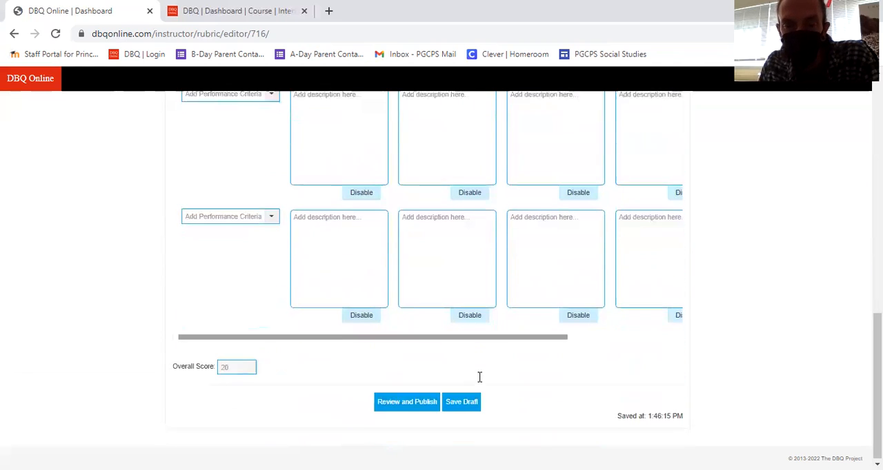
{"action": "left_click_drag", "start_coordinate": [416, 341], "coordinate": [583, 331]}
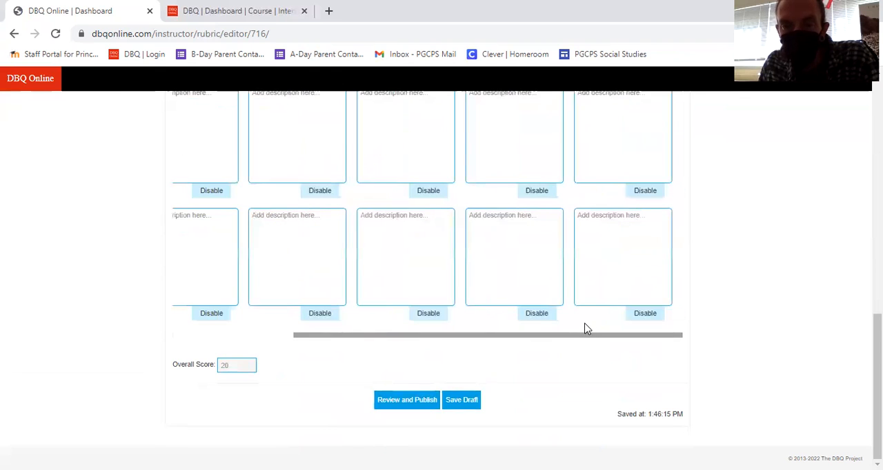
{"action": "scroll", "coordinate": [584, 331], "scroll_direction": "up", "scroll_amount": 3}
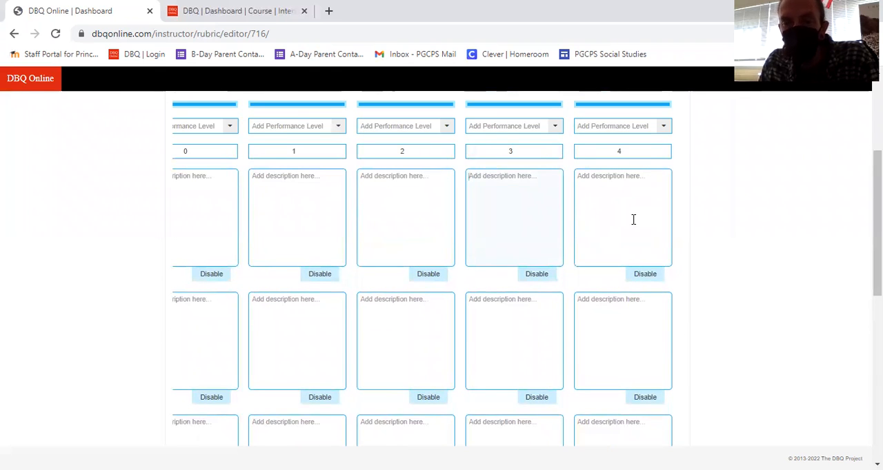
{"action": "scroll", "coordinate": [601, 327], "scroll_direction": "down", "scroll_amount": 1}
{"action": "scroll", "coordinate": [602, 327], "scroll_direction": "up", "scroll_amount": 2}
{"action": "scroll", "coordinate": [270, 269], "scroll_direction": "down", "scroll_amount": 3}
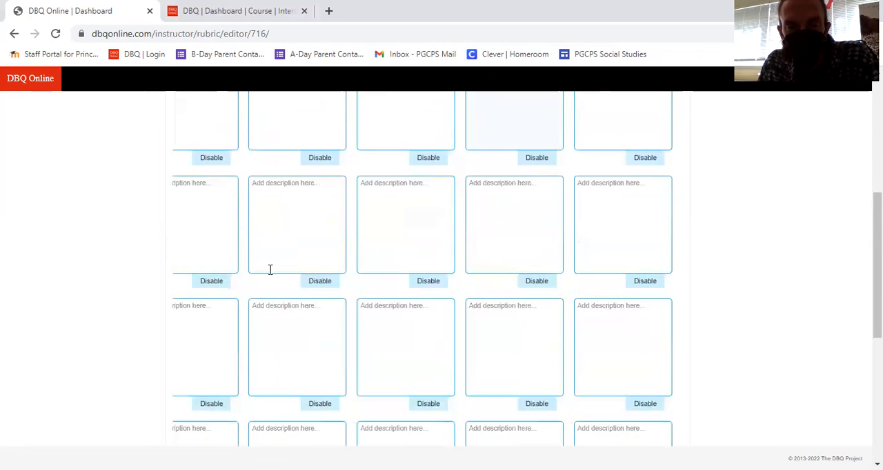
{"action": "scroll", "coordinate": [282, 316], "scroll_direction": "down", "scroll_amount": 4}
{"action": "scroll", "coordinate": [329, 379], "scroll_direction": "down", "scroll_amount": 1}
{"action": "left_click_drag", "start_coordinate": [444, 336], "coordinate": [290, 353]}
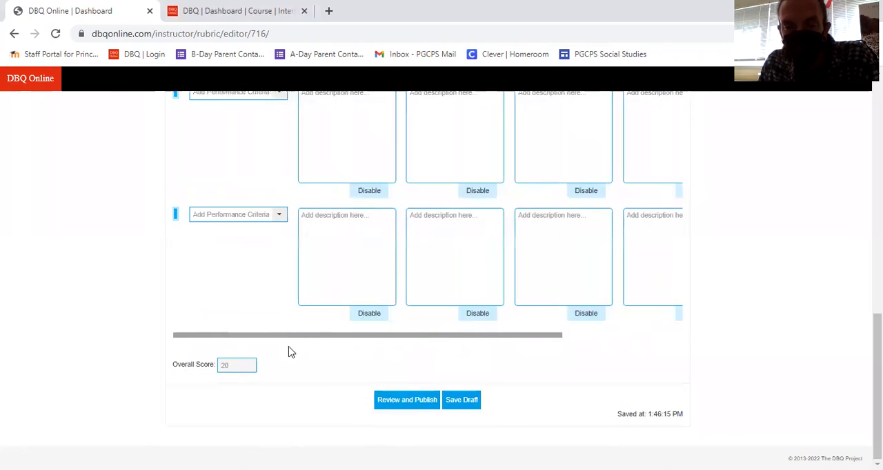
- Look over the criteria rows once more and save the rubric as a draft
{"action": "scroll", "coordinate": [232, 268], "scroll_direction": "up", "scroll_amount": 6}
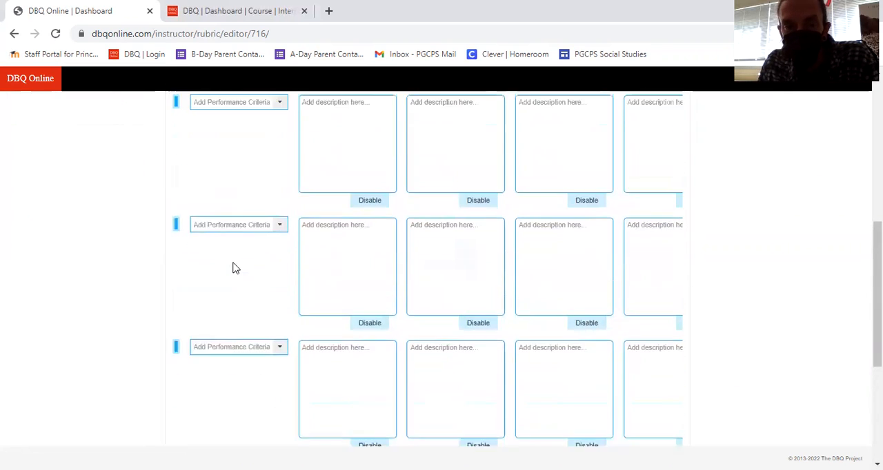
{"action": "scroll", "coordinate": [246, 395], "scroll_direction": "down", "scroll_amount": 6}
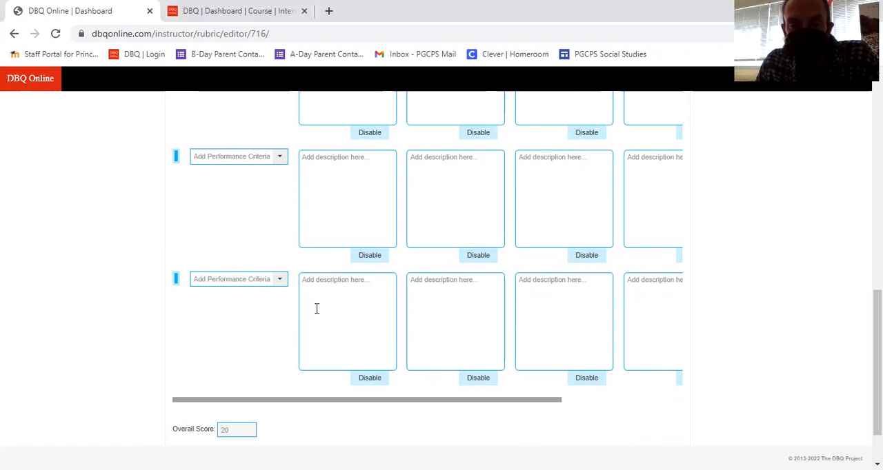
{"action": "scroll", "coordinate": [392, 335], "scroll_direction": "up", "scroll_amount": 3}
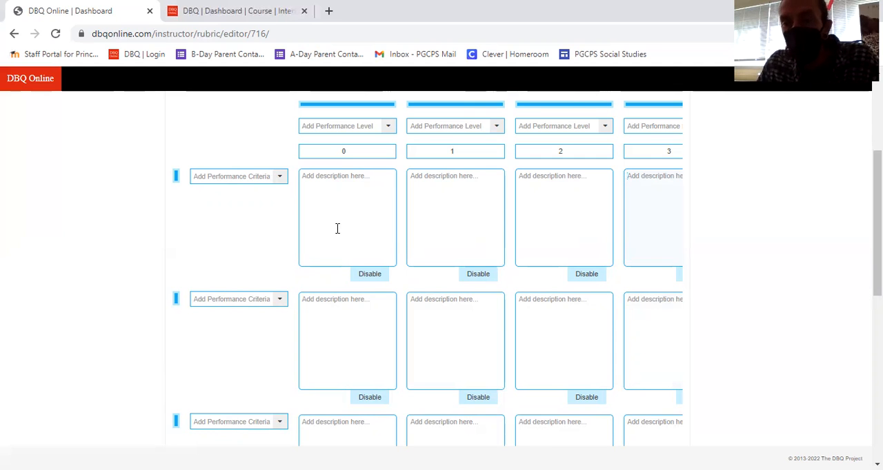
{"action": "scroll", "coordinate": [473, 286], "scroll_direction": "down", "scroll_amount": 3}
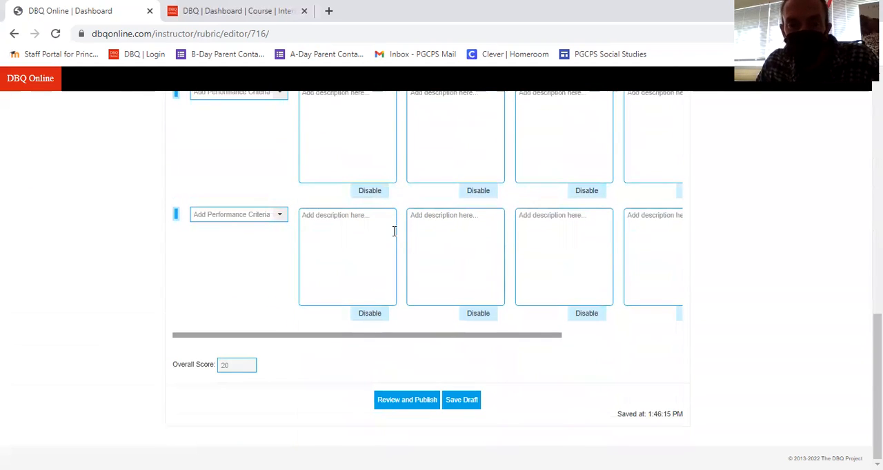
{"action": "left_click", "coordinate": [456, 403]}
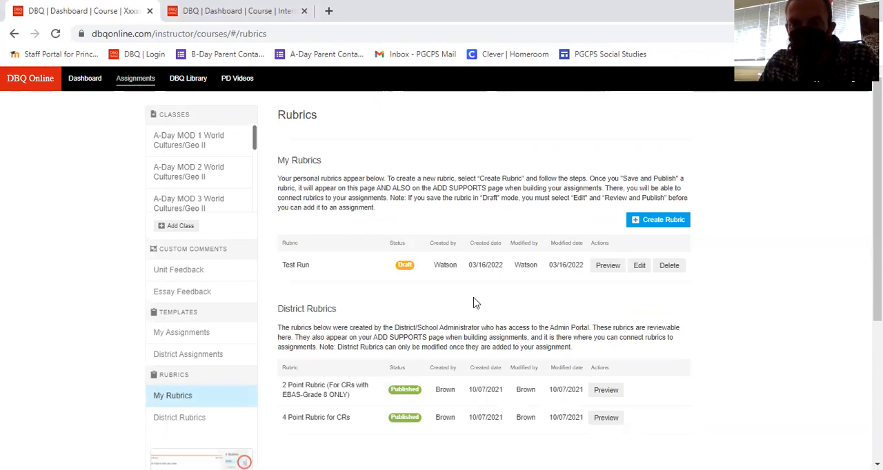
- Reopen the Test Run draft for editing, look through its whole layout, and go back to the rubrics list
{"action": "left_click", "coordinate": [639, 269]}
{"action": "scroll", "coordinate": [461, 277], "scroll_direction": "down", "scroll_amount": 7}
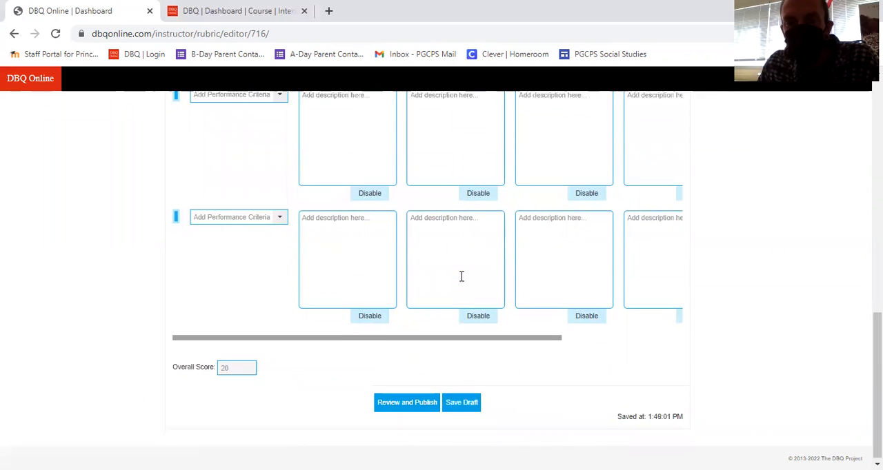
{"action": "scroll", "coordinate": [461, 277], "scroll_direction": "up", "scroll_amount": 7}
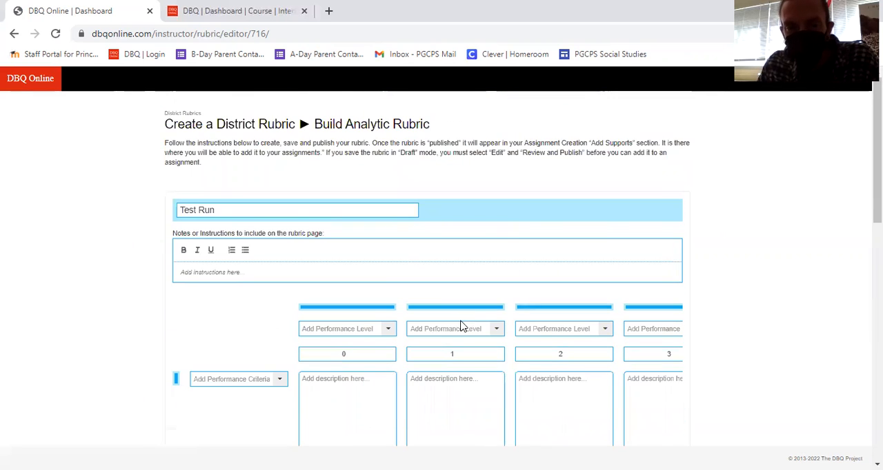
{"action": "scroll", "coordinate": [460, 325], "scroll_direction": "down", "scroll_amount": 7}
{"action": "scroll", "coordinate": [458, 322], "scroll_direction": "up", "scroll_amount": 7}
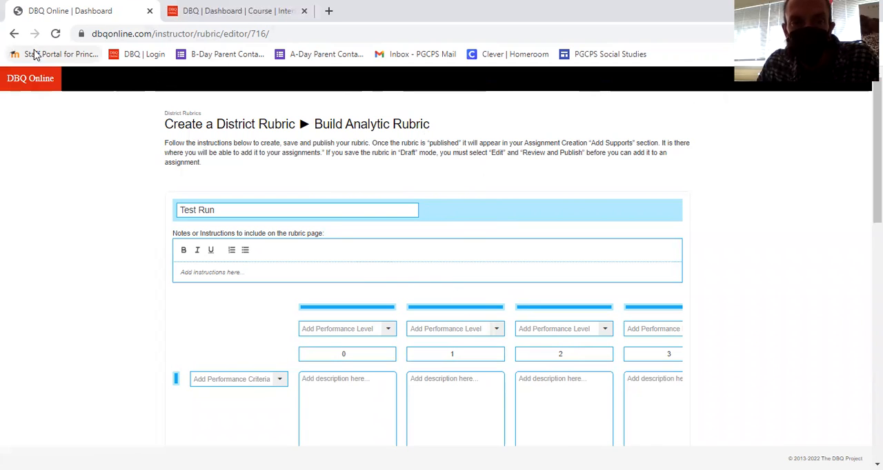
{"action": "left_click", "coordinate": [14, 33]}
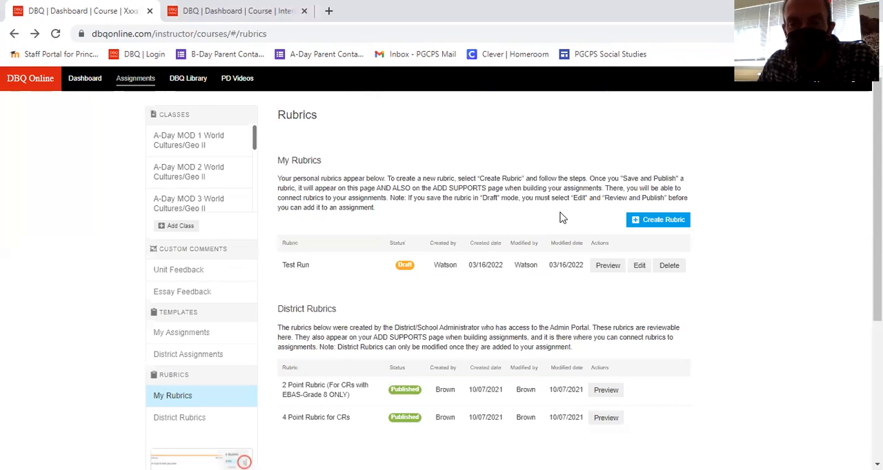
- Preview the district's "2 Point Rubric (For CRs with EBAS-Grade 8 ONLY)" and return to the rubrics list
{"action": "scroll", "coordinate": [734, 348], "scroll_direction": "down", "scroll_amount": 2}
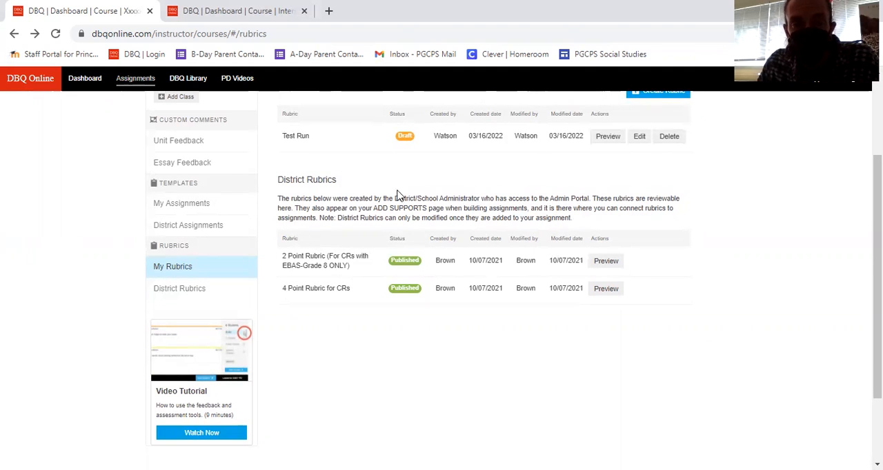
{"action": "left_click", "coordinate": [617, 263]}
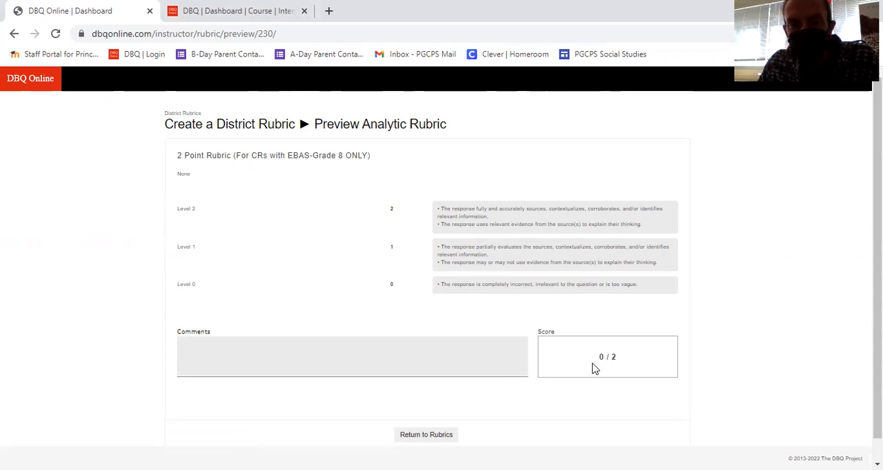
{"action": "scroll", "coordinate": [508, 387], "scroll_direction": "down", "scroll_amount": 1}
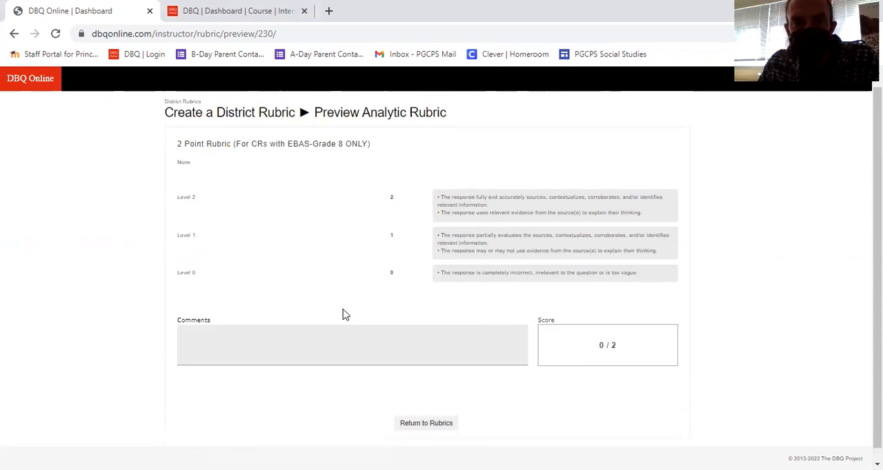
{"action": "scroll", "coordinate": [345, 314], "scroll_direction": "up", "scroll_amount": 1}
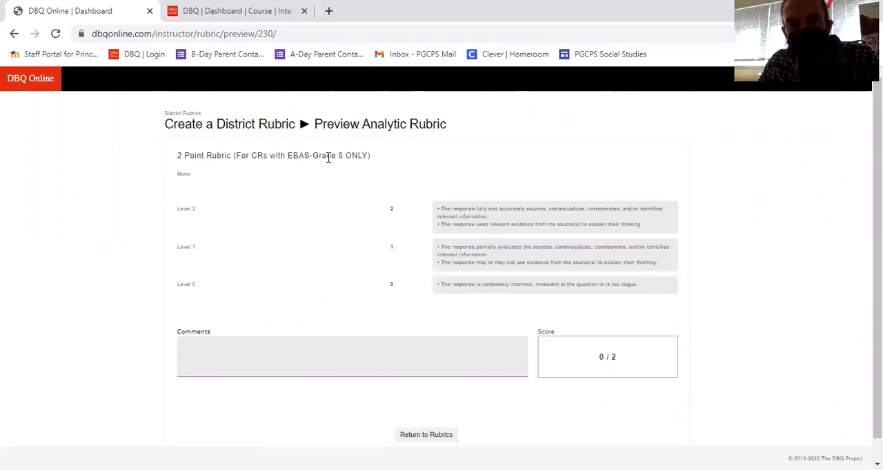
{"action": "left_click", "coordinate": [420, 442]}
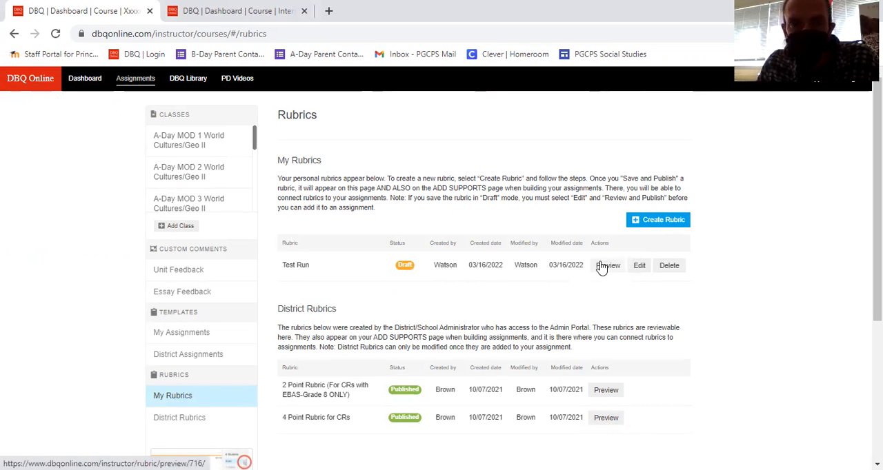
- In the second browser tab, view the Master Class and the personal rubrics list, and return to the first tab's rubrics list
{"action": "left_click", "coordinate": [251, 11]}
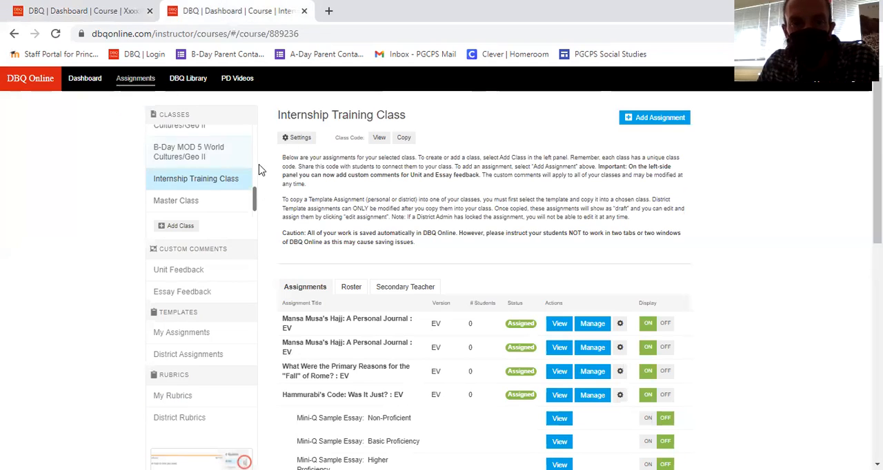
{"action": "left_click", "coordinate": [195, 206]}
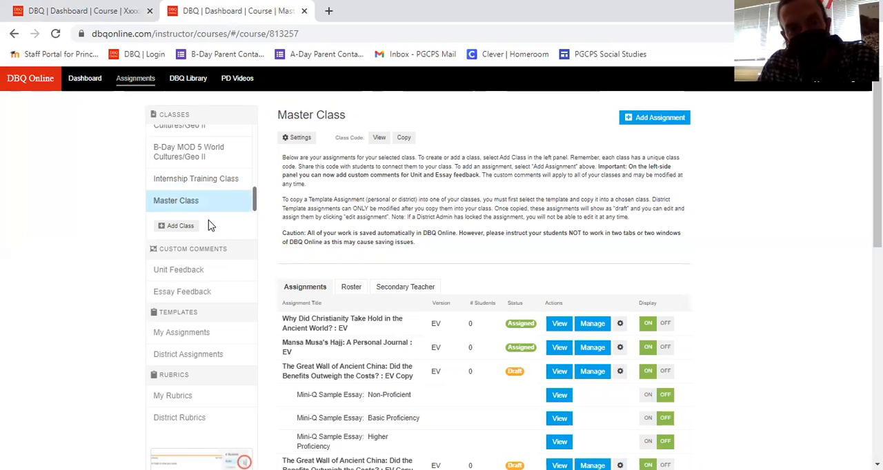
{"action": "left_click", "coordinate": [187, 396]}
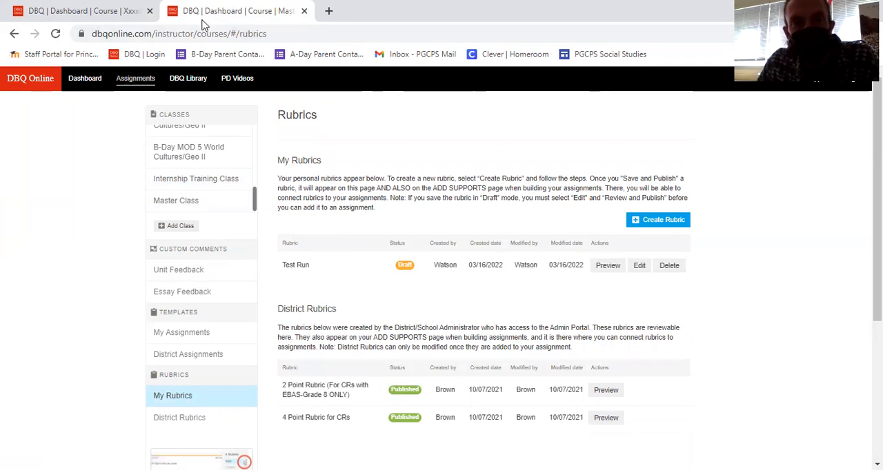
{"action": "left_click", "coordinate": [117, 21]}
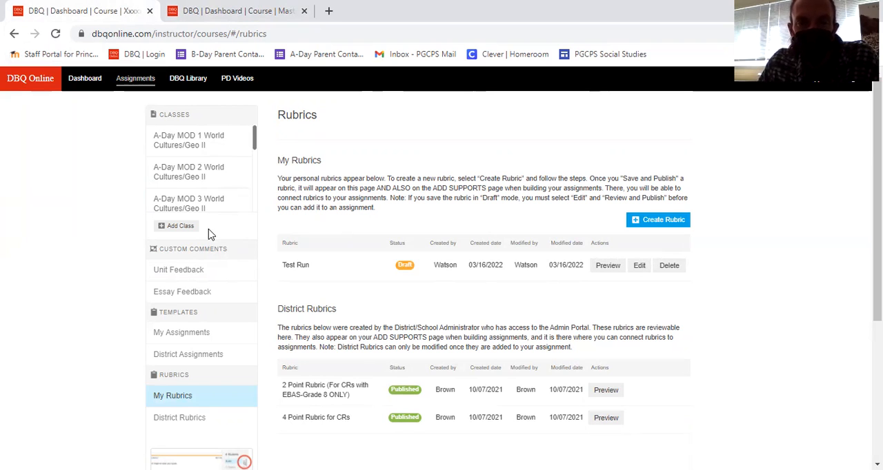
{"action": "scroll", "coordinate": [193, 173], "scroll_direction": "down", "scroll_amount": 5}
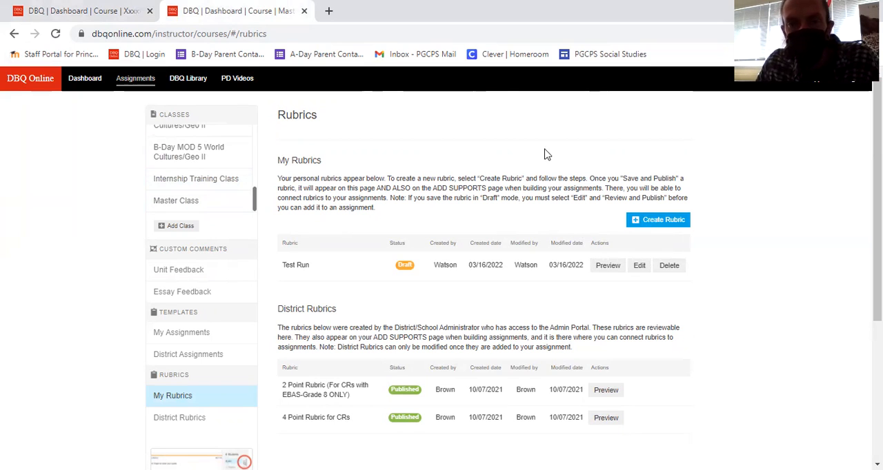
{"action": "left_click", "coordinate": [96, 13]}
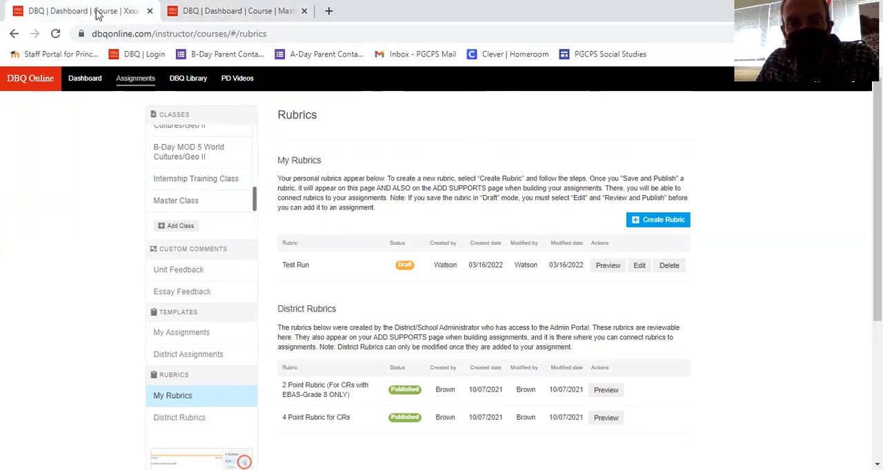
- Preview the Test Run rubric, return to the rubrics list, and reopen the draft for editing
{"action": "left_click", "coordinate": [618, 268]}
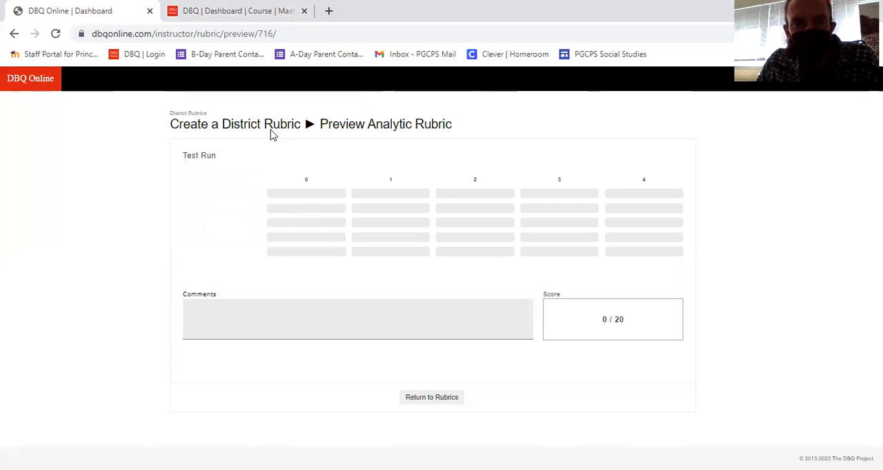
{"action": "left_click", "coordinate": [412, 404]}
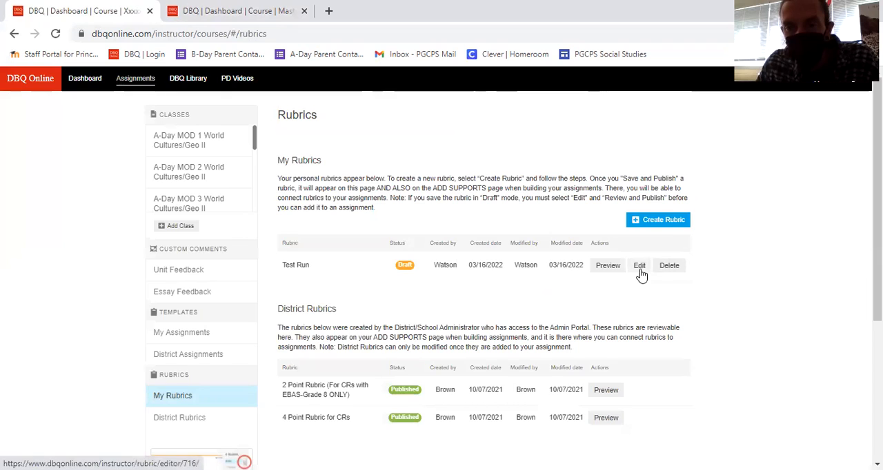
{"action": "left_click", "coordinate": [640, 266]}
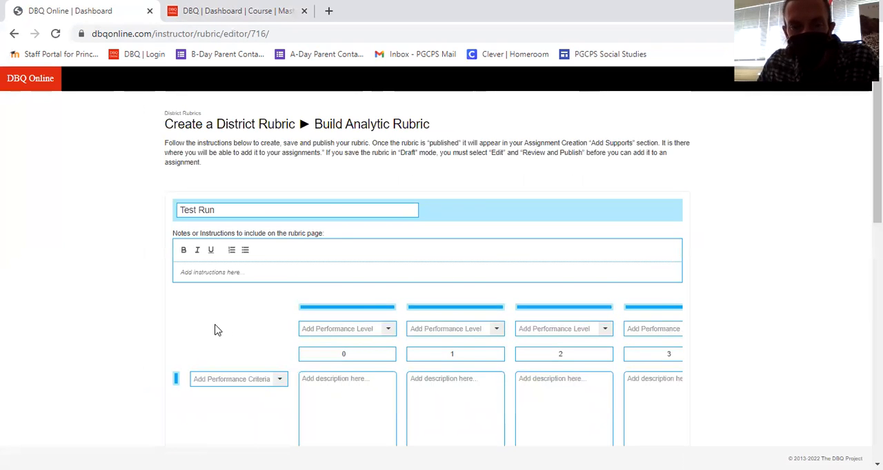
{"action": "scroll", "coordinate": [216, 330], "scroll_direction": "down", "scroll_amount": 3}
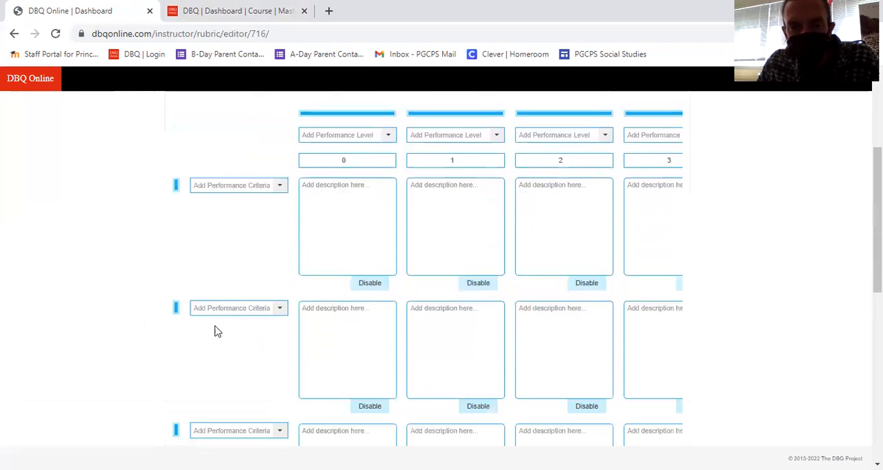
- Start creating a new rubric from the second browser tab and review the analytic rubric's setup options
{"action": "left_click", "coordinate": [237, 12]}
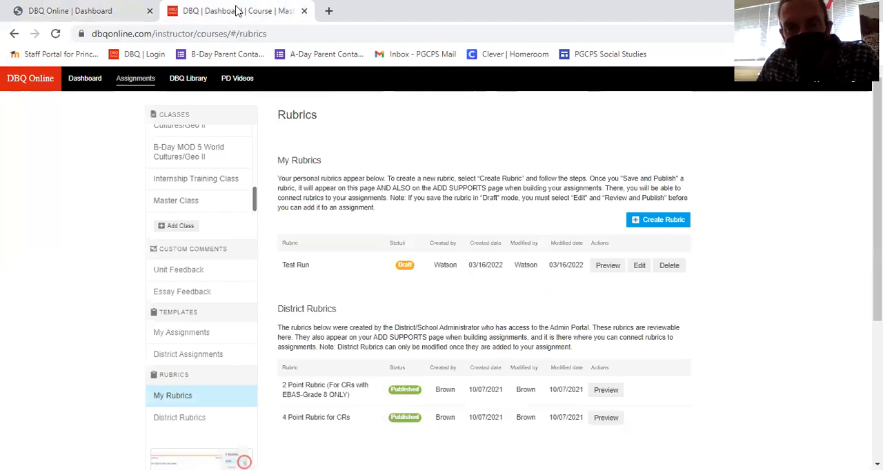
{"action": "left_click", "coordinate": [658, 220]}
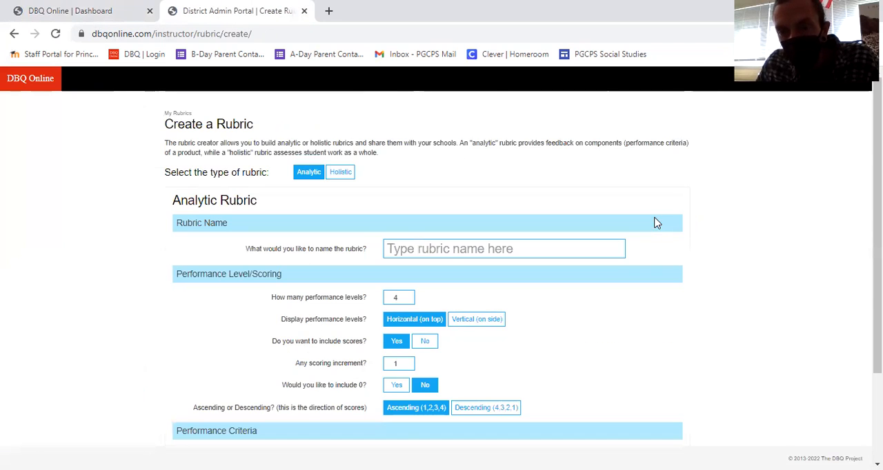
{"action": "scroll", "coordinate": [552, 324], "scroll_direction": "down", "scroll_amount": 3}
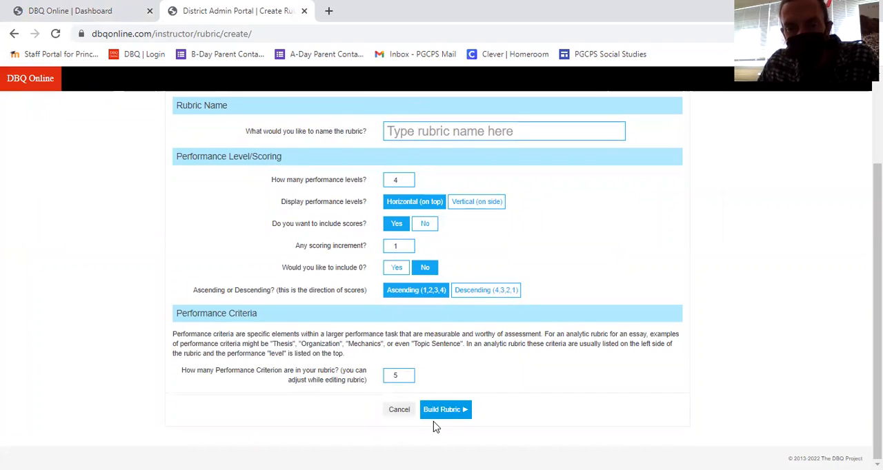
- Name the new analytic rubric "Test run2" and build it with the default performance level, scoring and criteria settings
{"action": "left_click", "coordinate": [440, 140]}
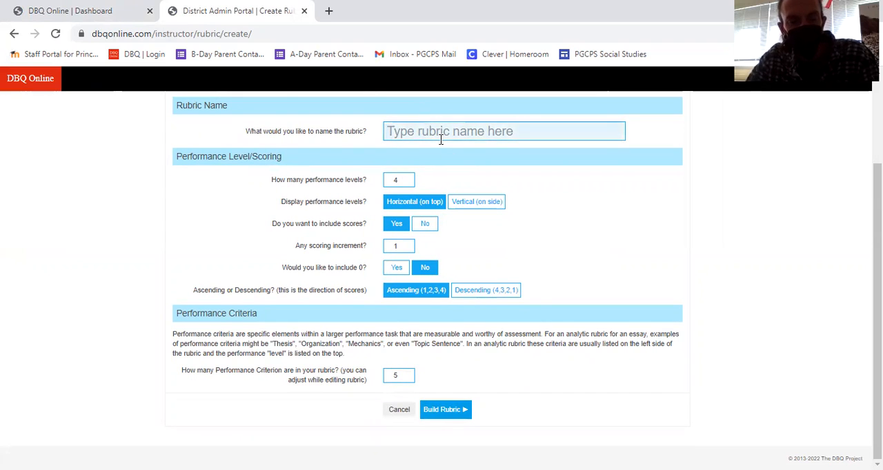
{"action": "type", "text": "Test runs"}
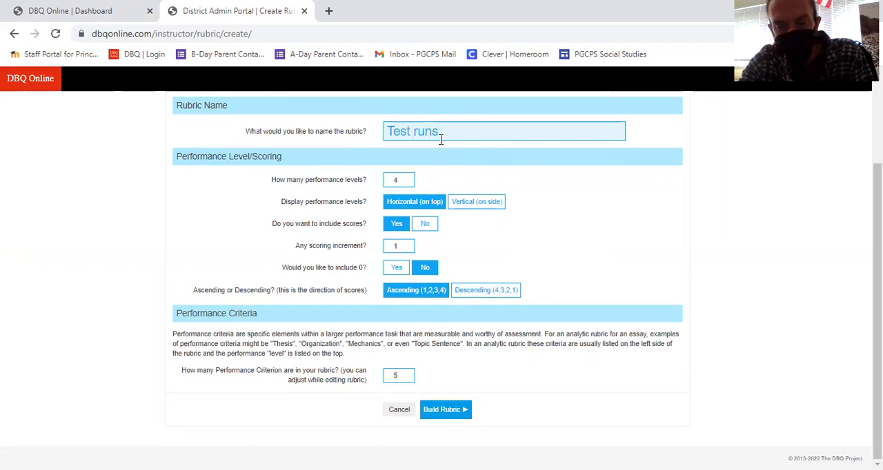
{"action": "key", "text": "BackSpace"}
{"action": "type", "text": "2"}
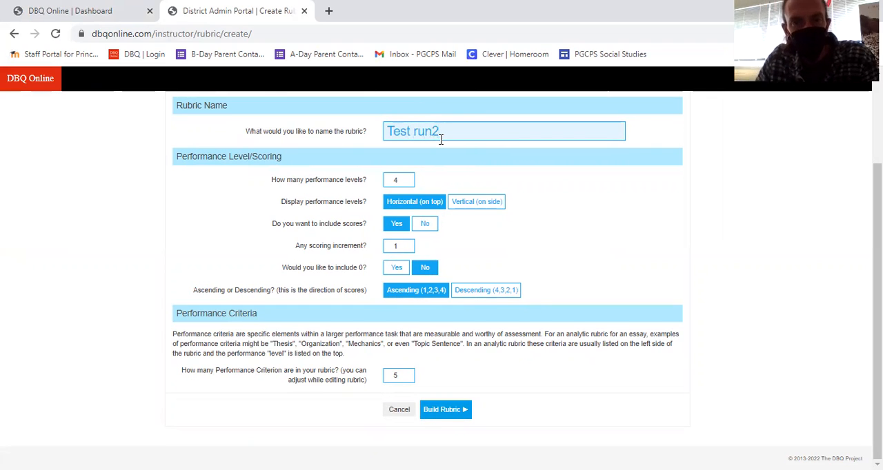
{"action": "left_click", "coordinate": [447, 412]}
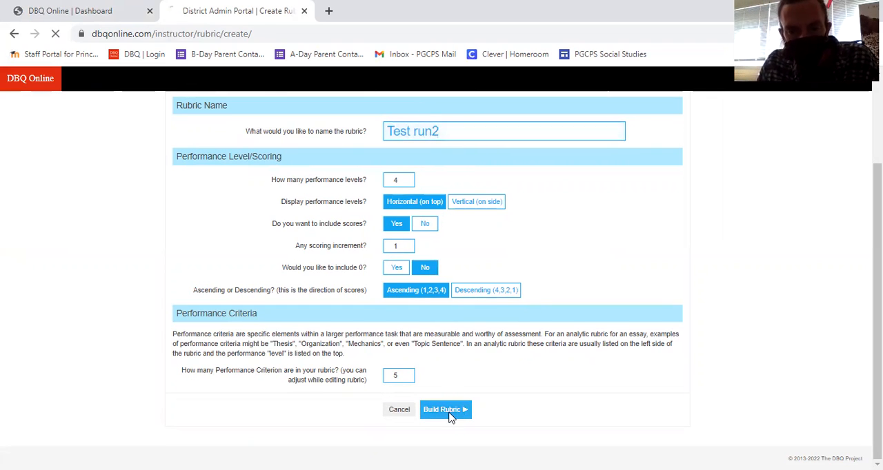
- Compare the performance levels, scores and description grid of Test run2 with the Test Run draft in the other browser tab
{"action": "scroll", "coordinate": [451, 411], "scroll_direction": "down", "scroll_amount": 3}
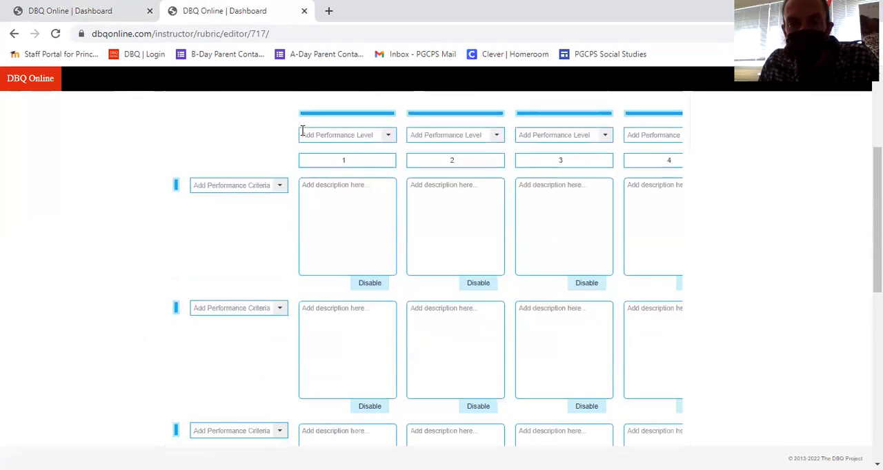
{"action": "scroll", "coordinate": [377, 261], "scroll_direction": "up", "scroll_amount": 3}
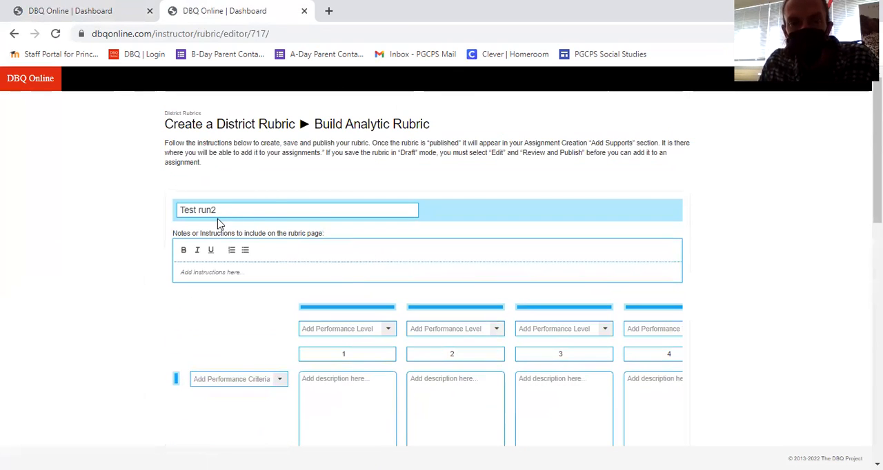
{"action": "left_click", "coordinate": [118, 15]}
{"action": "scroll", "coordinate": [306, 330], "scroll_direction": "up", "scroll_amount": 1}
{"action": "scroll", "coordinate": [307, 331], "scroll_direction": "down", "scroll_amount": 1}
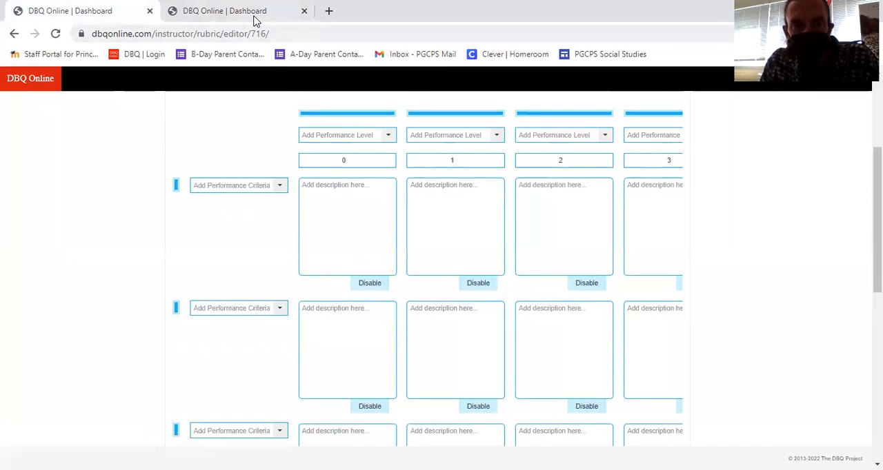
{"action": "left_click", "coordinate": [254, 17]}
{"action": "scroll", "coordinate": [414, 376], "scroll_direction": "down", "scroll_amount": 3}
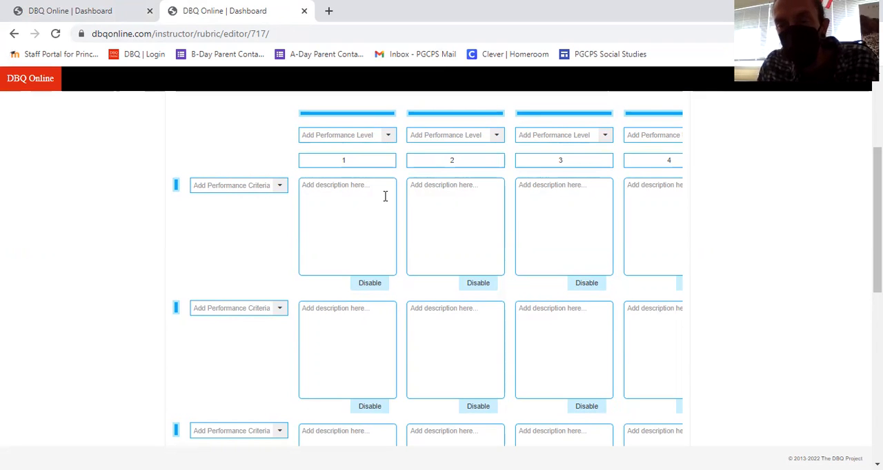
{"action": "left_click", "coordinate": [123, 20]}
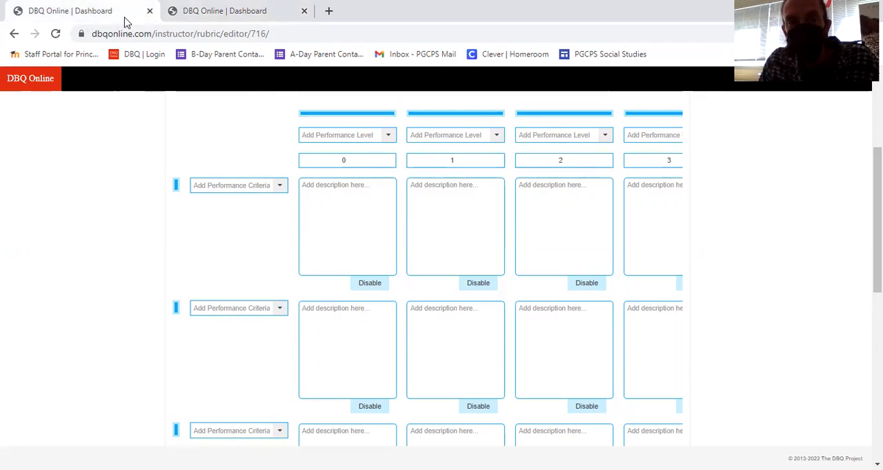
{"action": "left_click", "coordinate": [209, 12]}
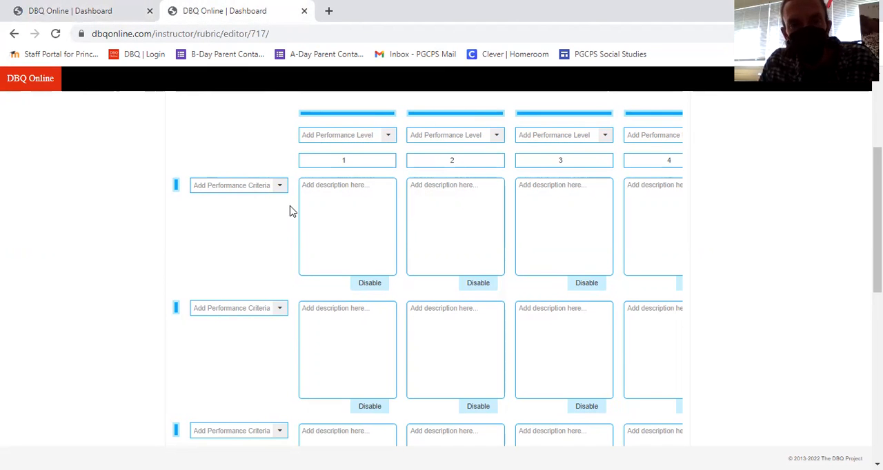
{"action": "scroll", "coordinate": [290, 211], "scroll_direction": "up", "scroll_amount": 3}
{"action": "left_click", "coordinate": [110, 14]}
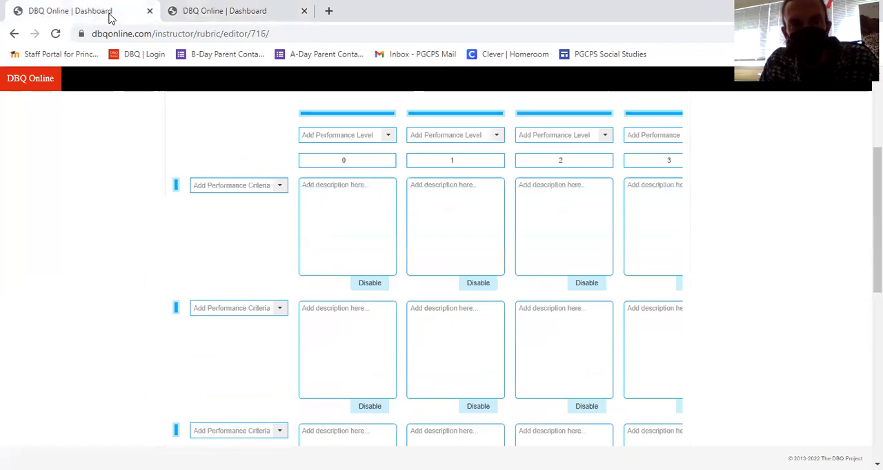
{"action": "left_click", "coordinate": [228, 11]}
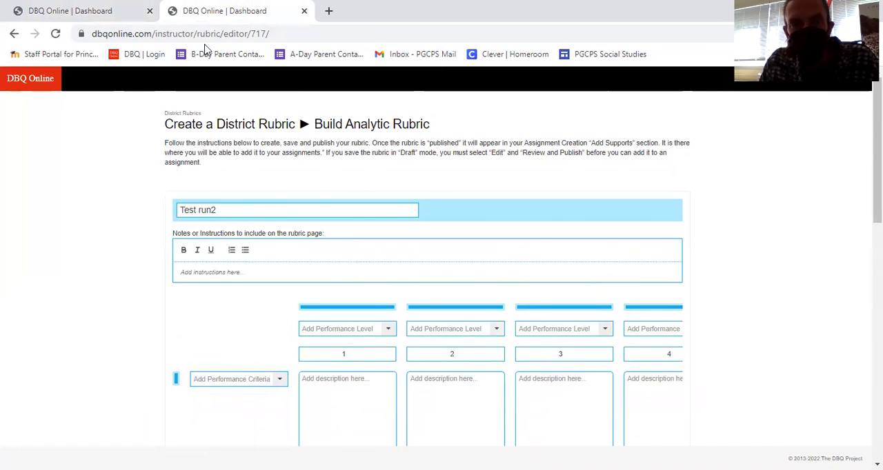
{"action": "left_click", "coordinate": [329, 415]}
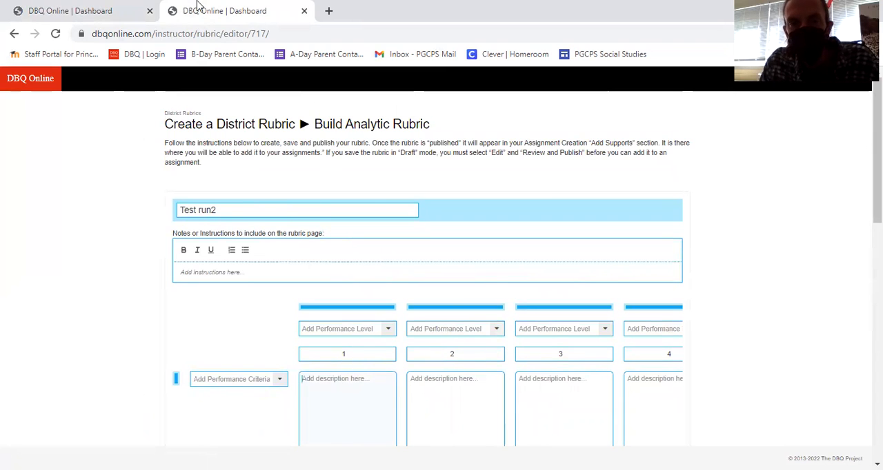
- Return to the Test Run rubric in the first browser tab and save it as a draft
{"action": "left_click", "coordinate": [126, 13]}
{"action": "left_click", "coordinate": [318, 214]}
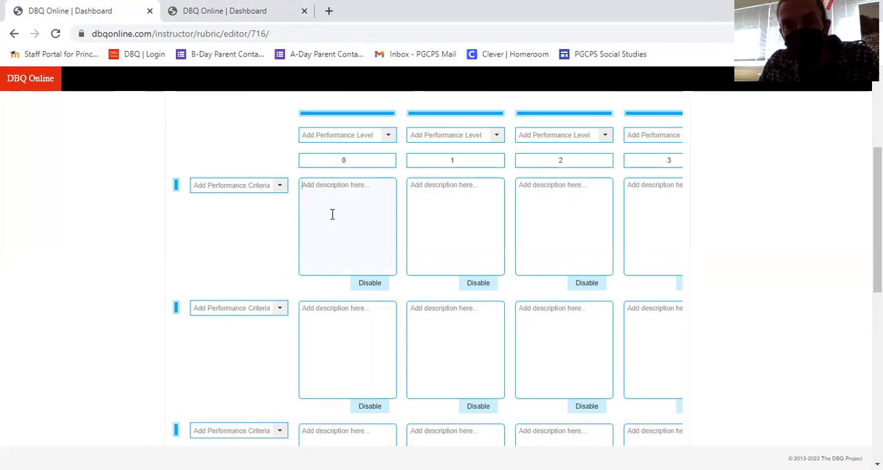
{"action": "left_click", "coordinate": [353, 197]}
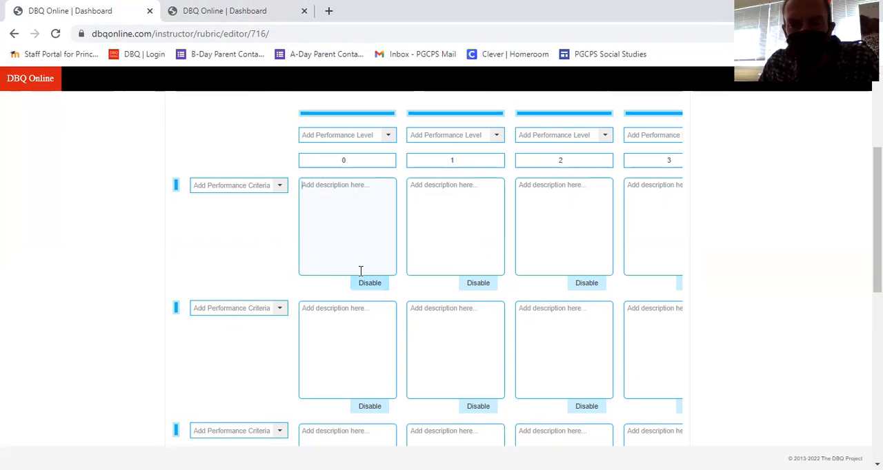
{"action": "scroll", "coordinate": [386, 253], "scroll_direction": "down", "scroll_amount": 10}
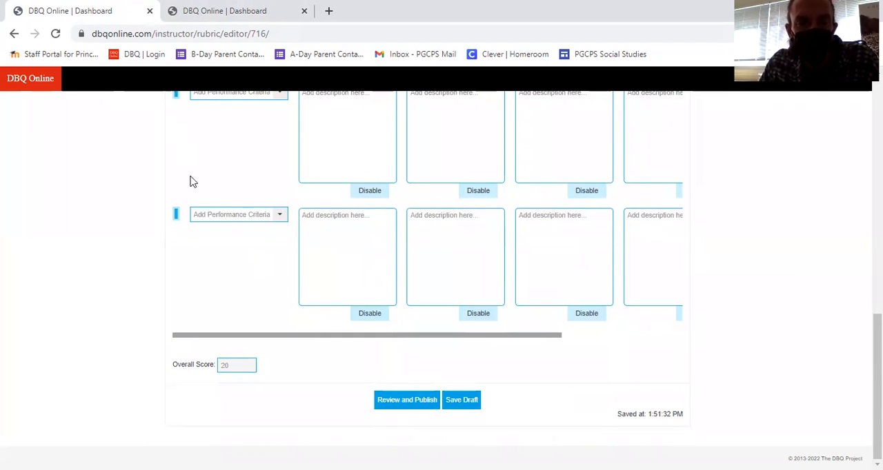
{"action": "left_click", "coordinate": [462, 401]}
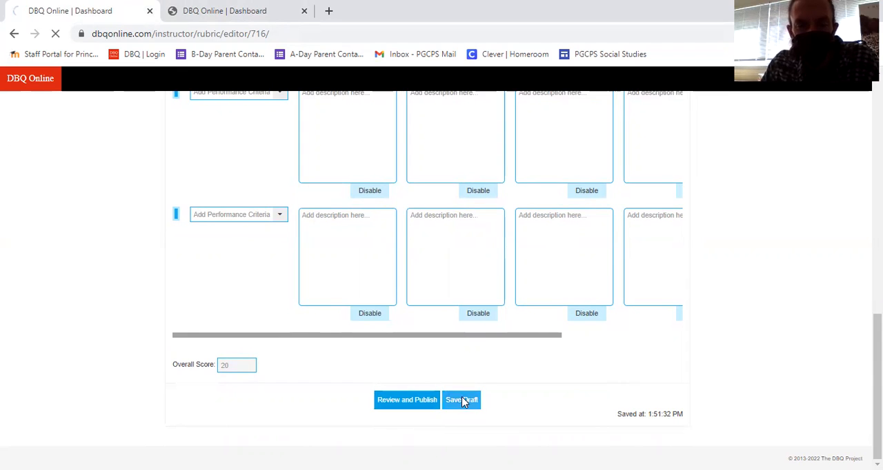